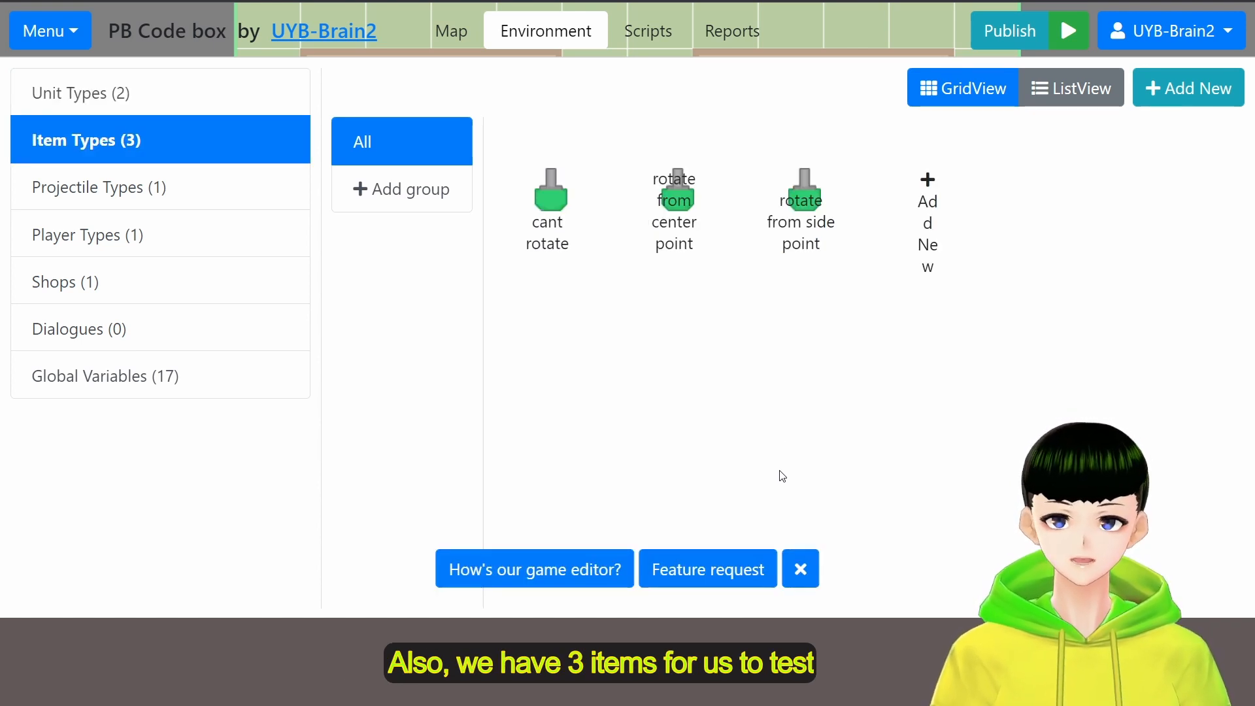
# Step: Review the three test item types: cant rotate, rotate from center point and rotate from side point
pyautogui.moveTo(571, 262)
pyautogui.mouseDown()
pyautogui.moveTo(563, 247)
pyautogui.moveTo(564, 261)
pyautogui.moveTo(580, 251)
pyautogui.mouseUp()
pyautogui.click(550, 219)
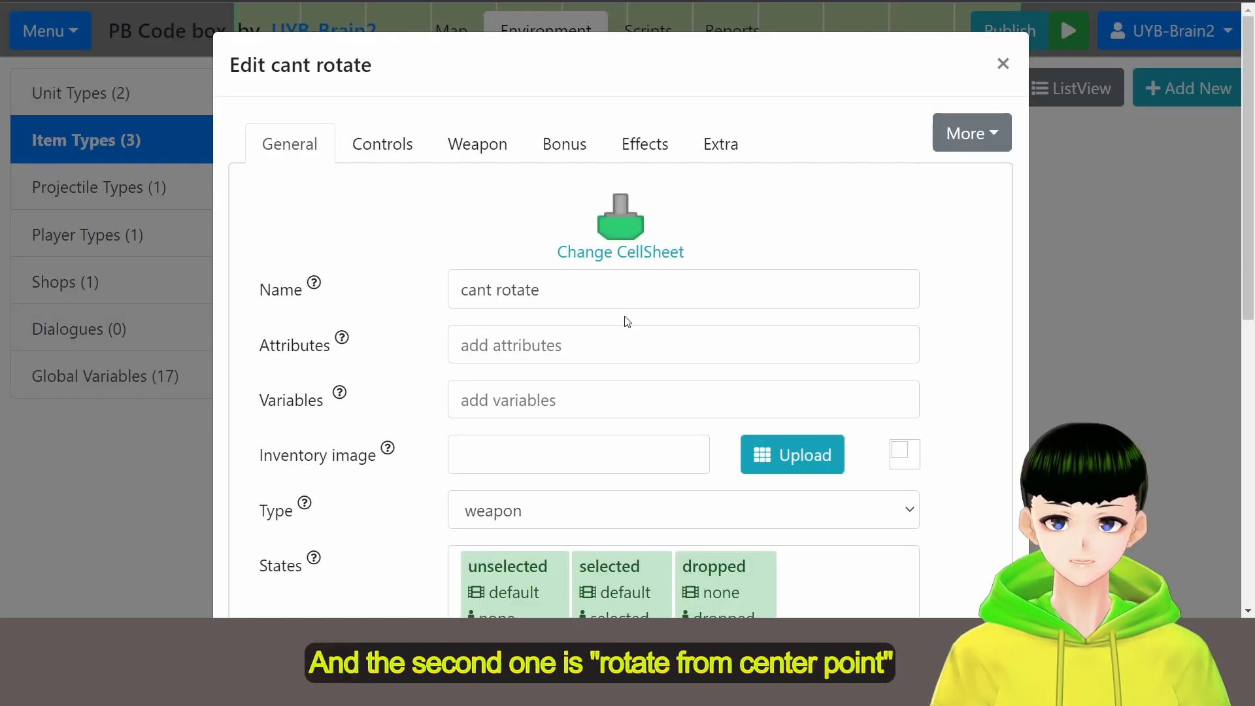
pyautogui.click(1001, 60)
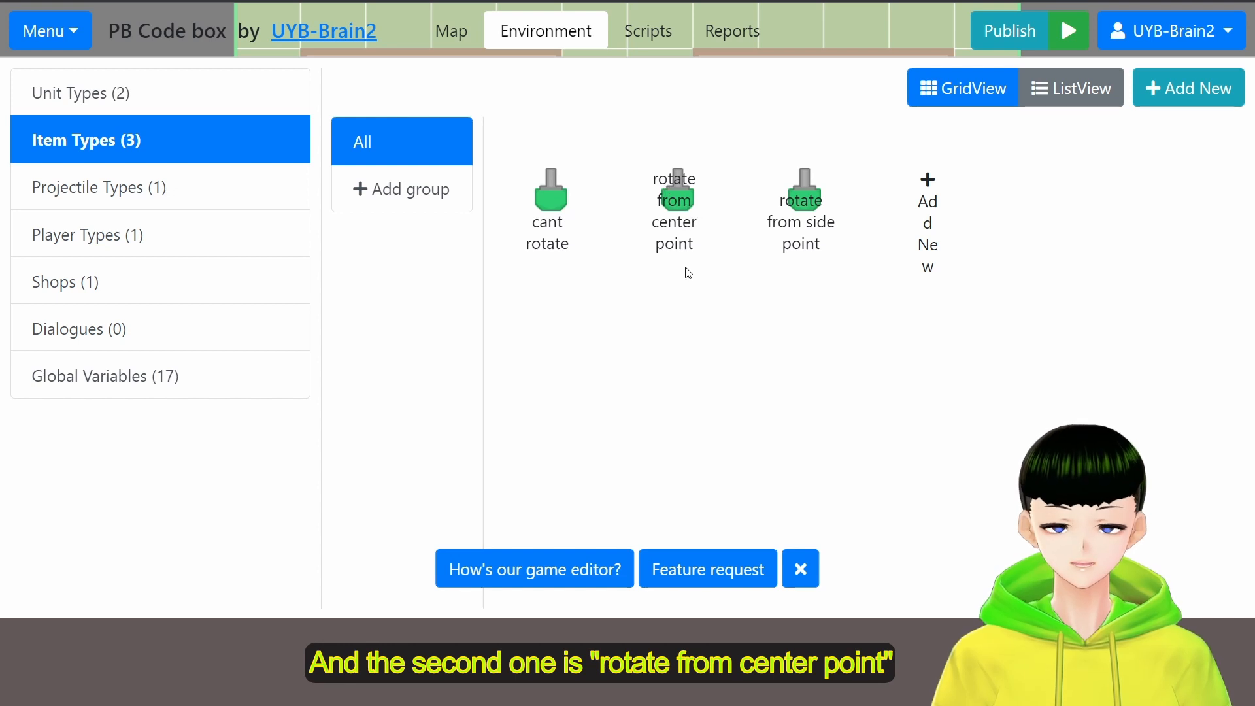
pyautogui.moveTo(653, 177); pyautogui.dragTo(708, 242)
pyautogui.click(798, 285)
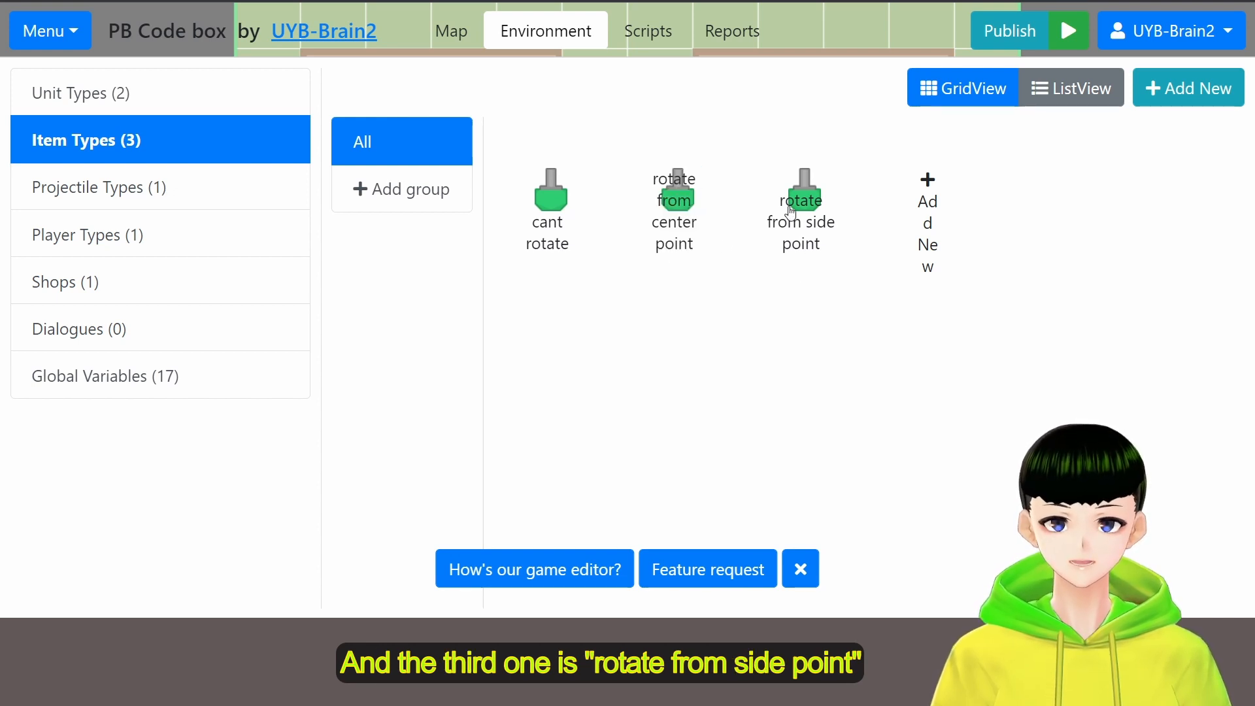
pyautogui.moveTo(777, 203); pyautogui.dragTo(864, 281)
pyautogui.click(866, 285)
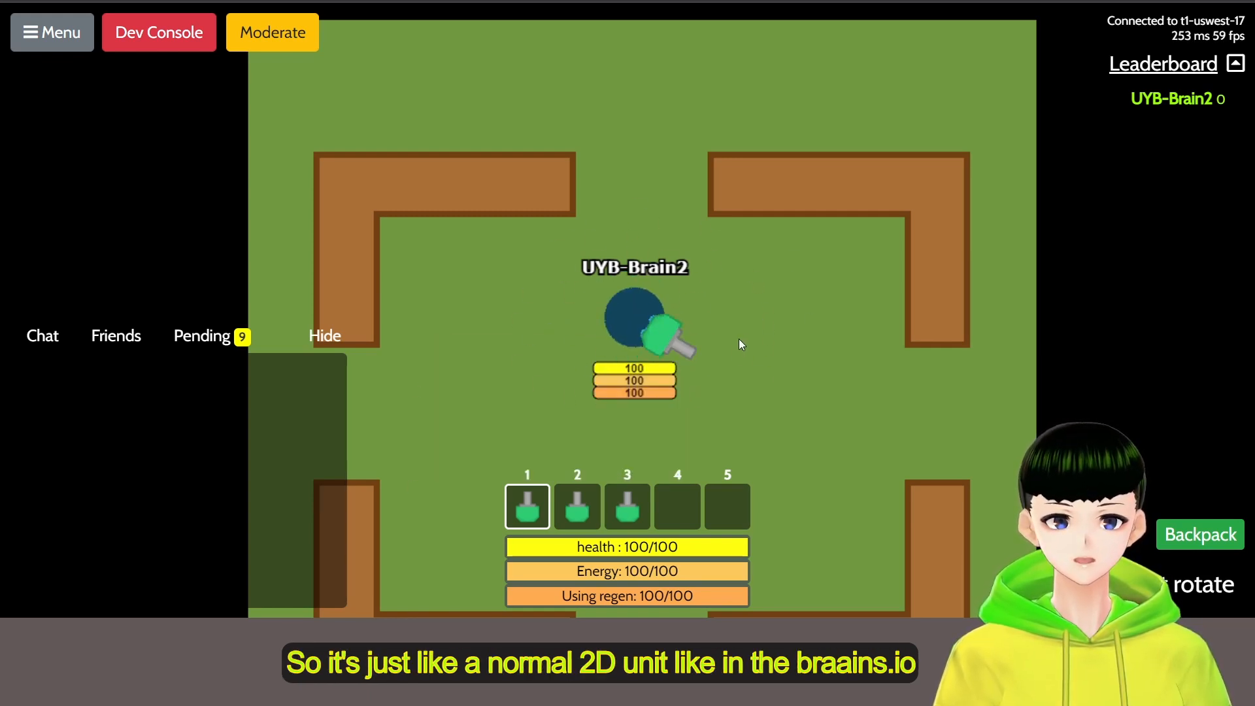
# Step: Move the top down view unit around the test map in all directions to check how it rotates
pyautogui.press('d')
pyautogui.press('s')
pyautogui.press('a')
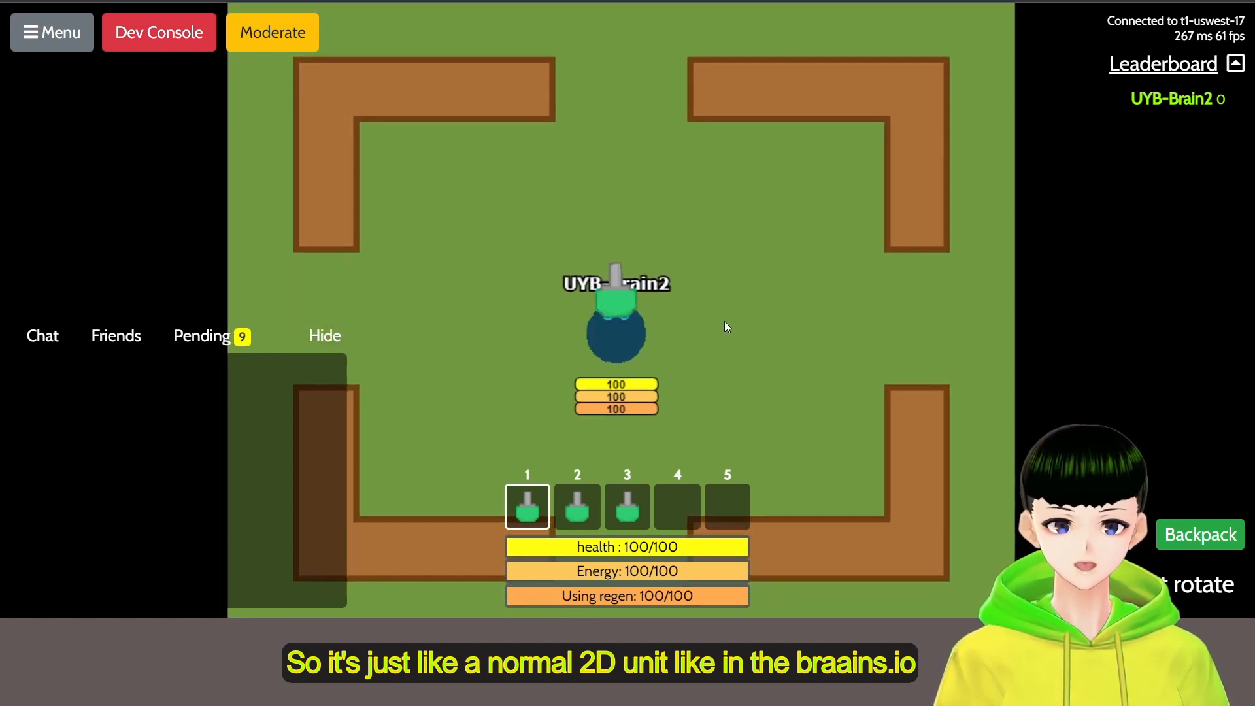
pyautogui.press('w')
pyautogui.press('d')
pyautogui.press('s')
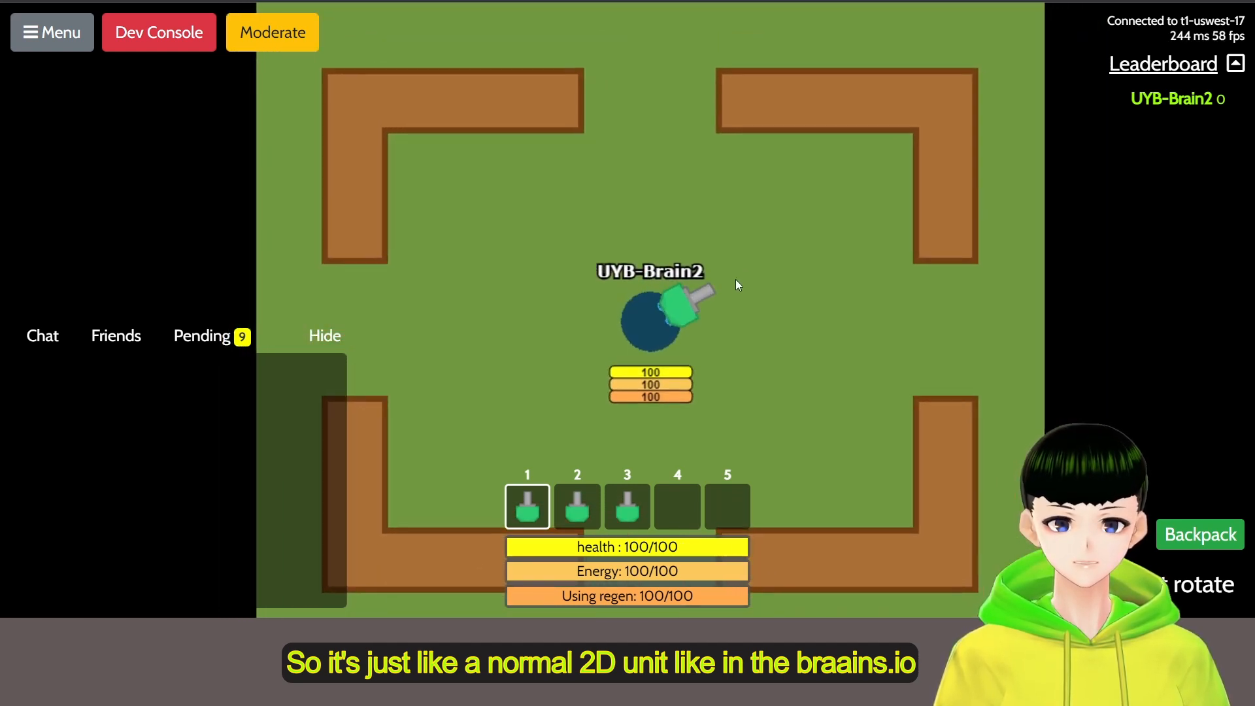
pyautogui.press('a')
pyautogui.press('s')
pyautogui.press('d')
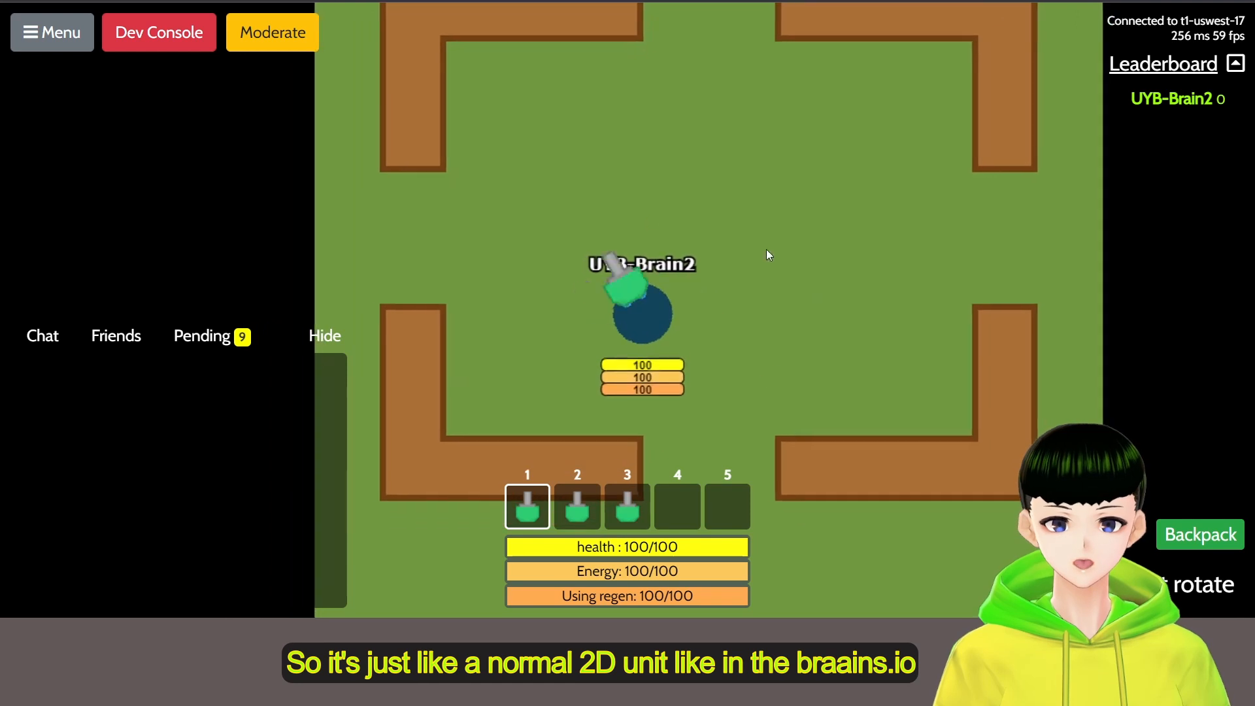
pyautogui.press('w')
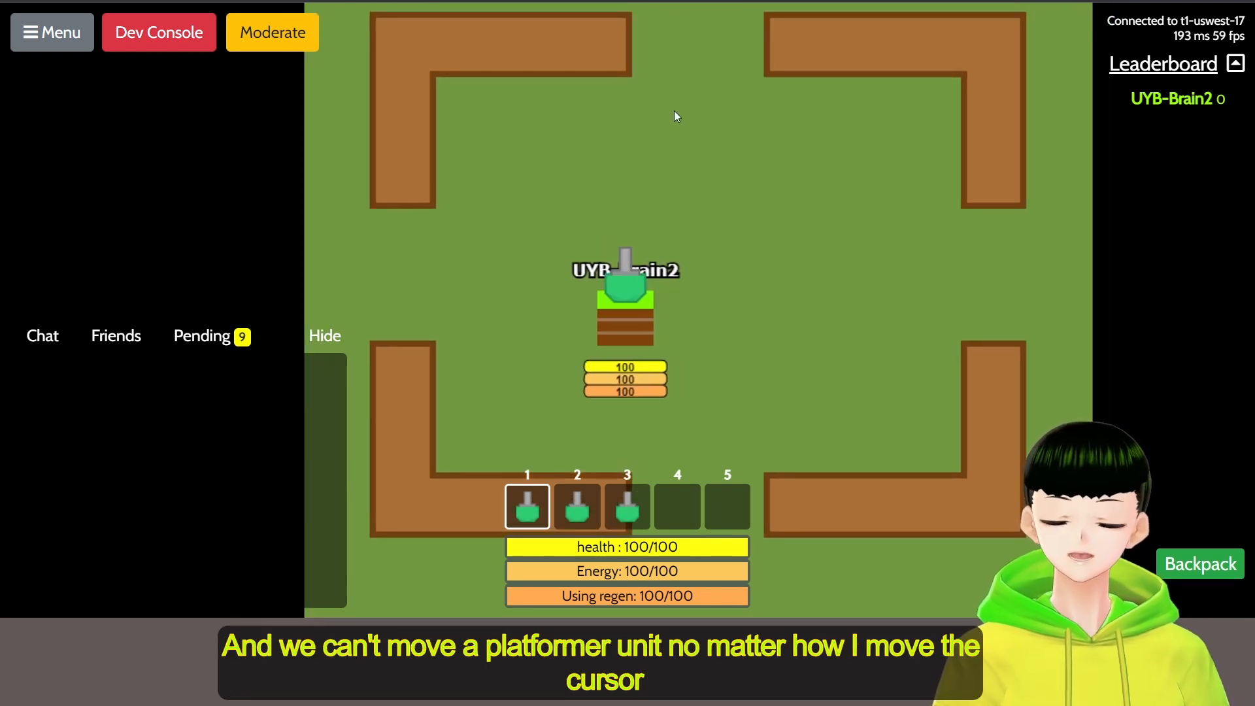
# Step: Move the platformer unit around the test map while moving the cursor to check its rotation
pyautogui.press('w')
pyautogui.press('d')
pyautogui.press('a')
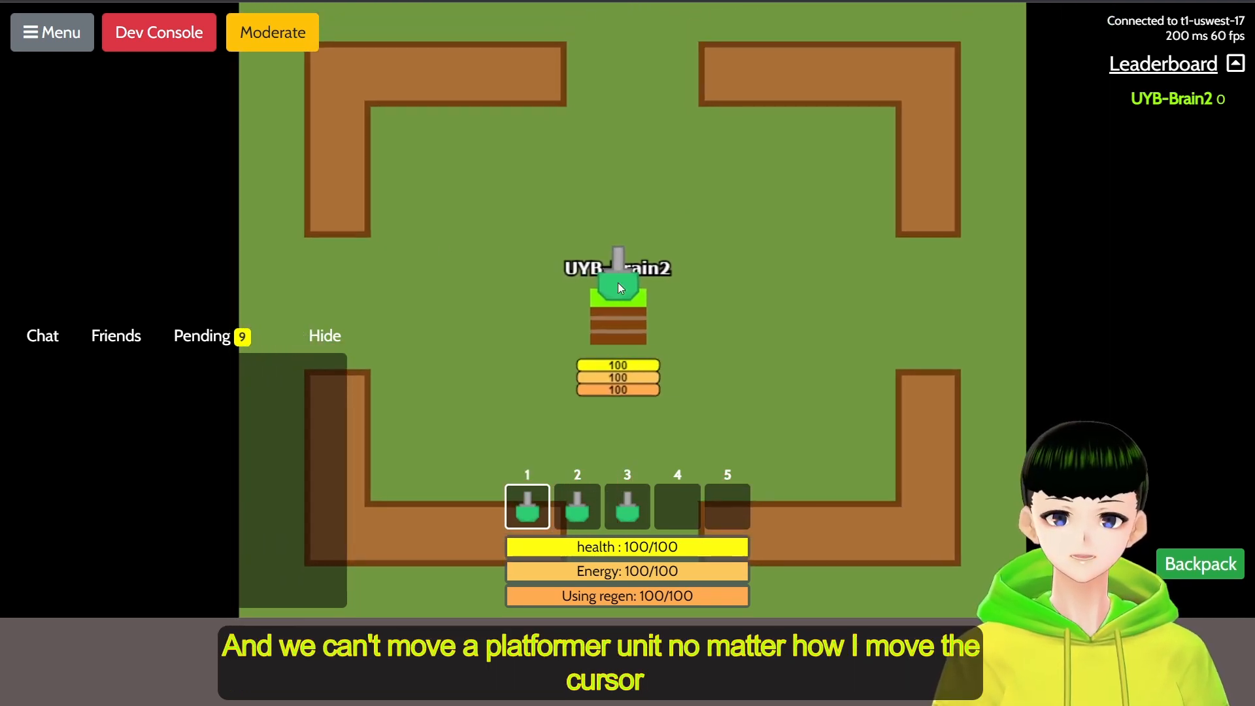
pyautogui.press('d')
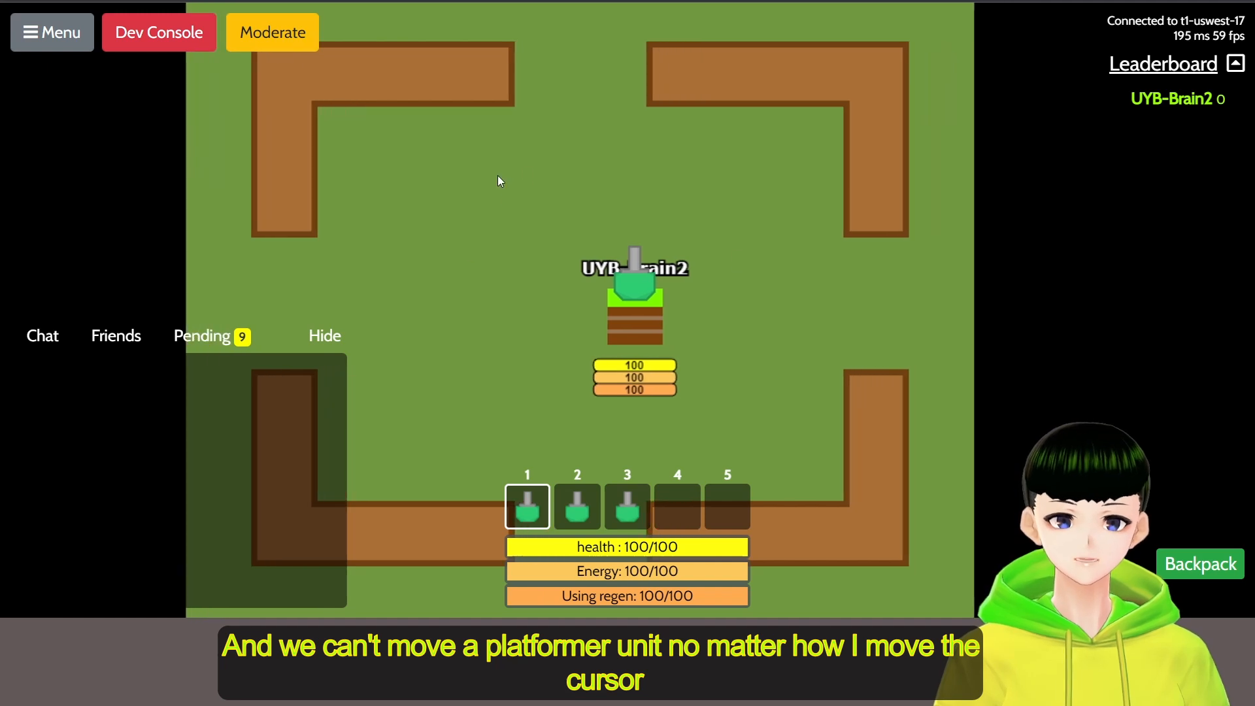
pyautogui.press('d')
pyautogui.press('a')
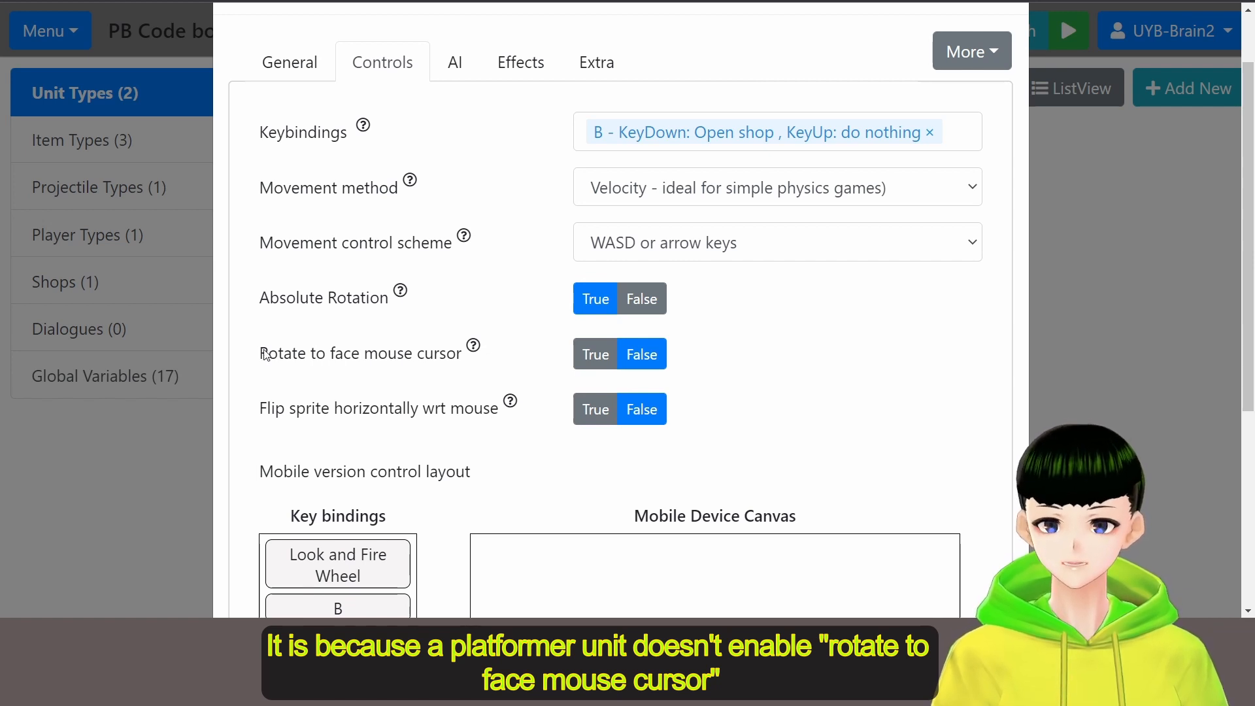
# Step: Check the Rotate to face mouse cursor setting in the platformer unit's controls
pyautogui.moveTo(262, 361); pyautogui.dragTo(473, 363)
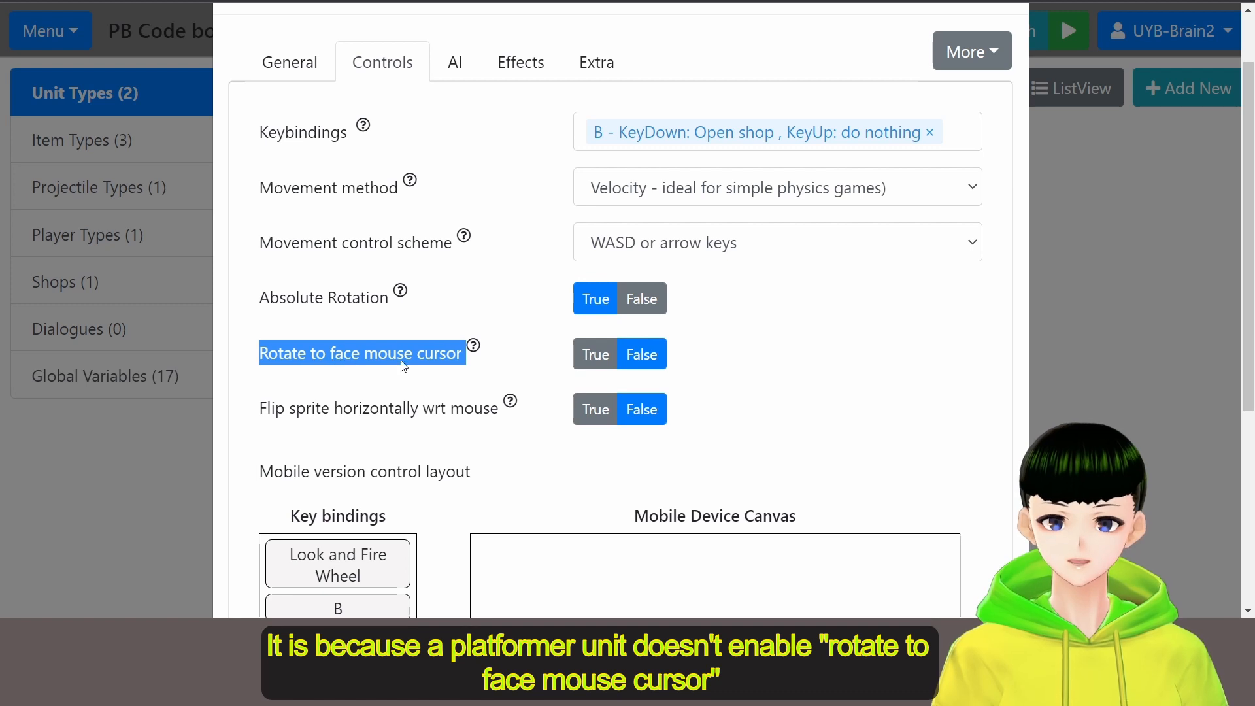
pyautogui.click(549, 357)
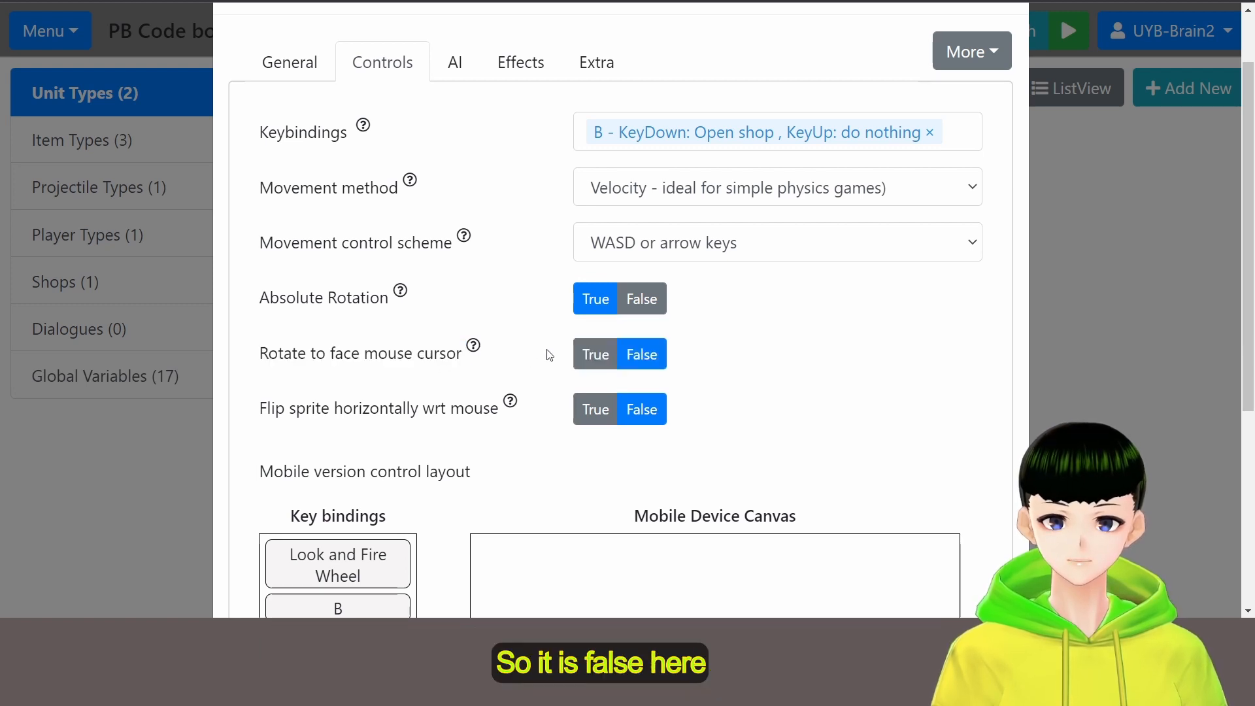
pyautogui.scroll(1, 549, 357)
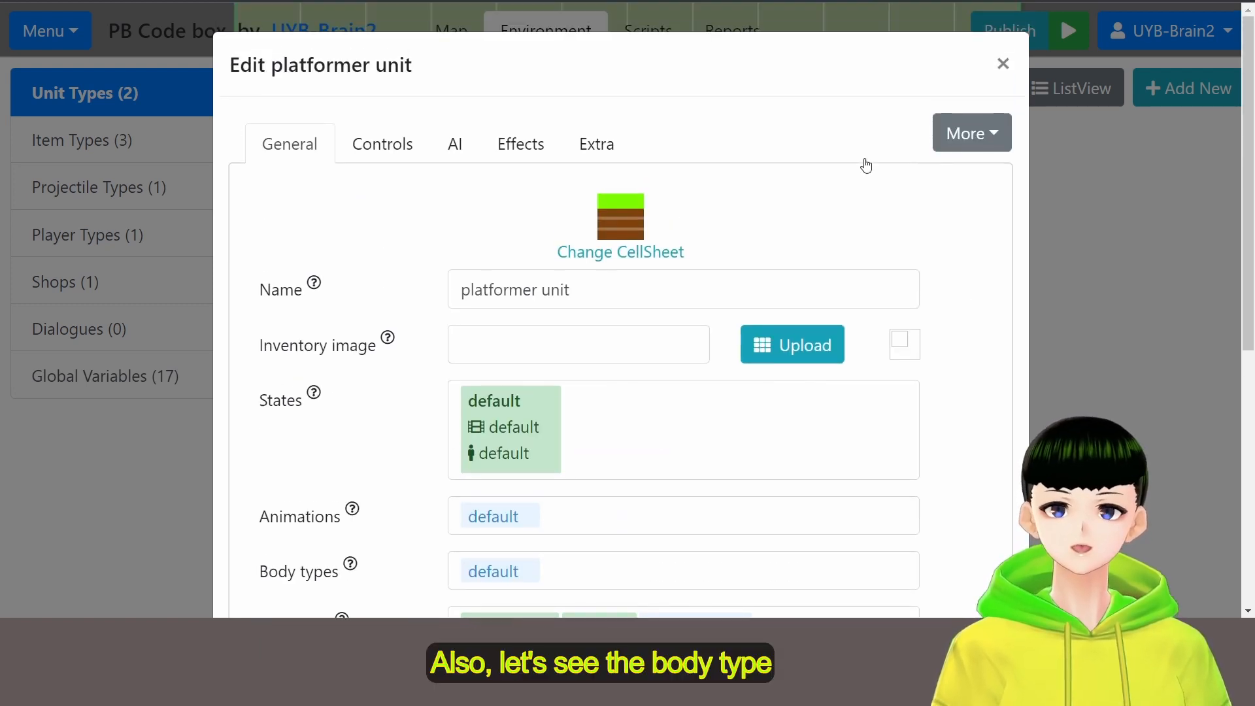
# Step: Open the platformer unit's default body type and check its Fixedrotation setting
pyautogui.scroll(-1, 868, 164)
pyautogui.scroll(-2, 867, 164)
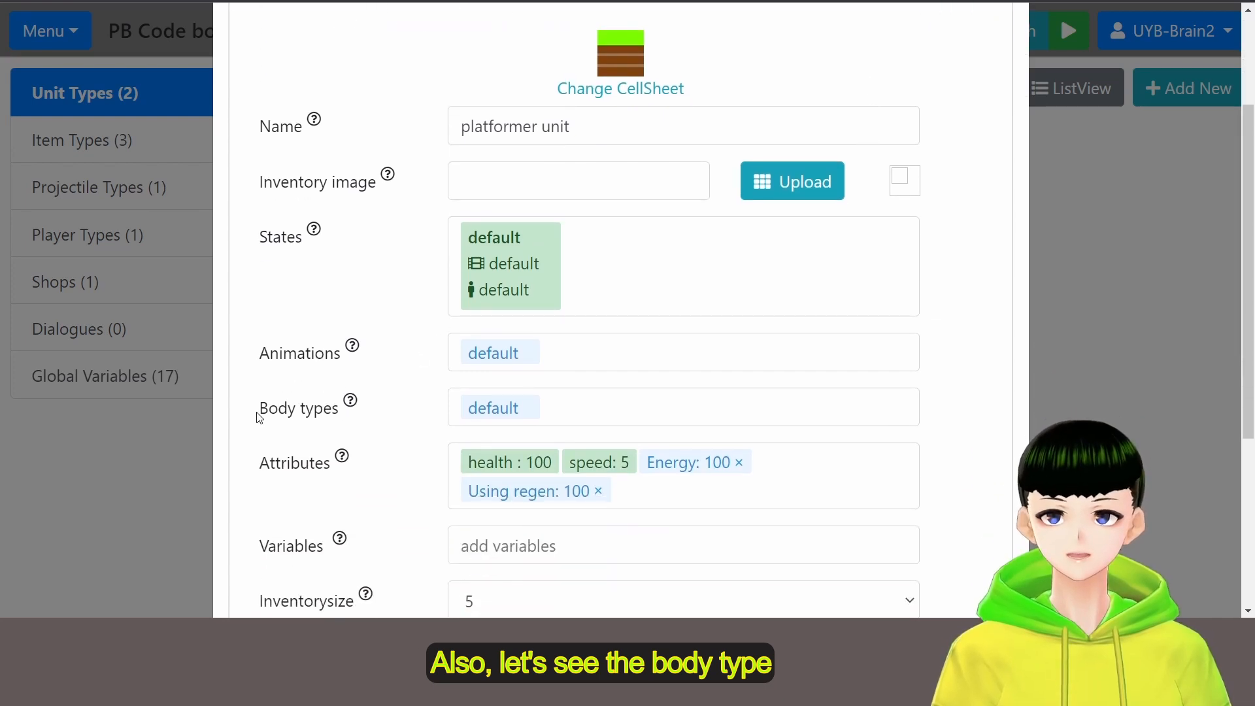
pyautogui.moveTo(260, 418); pyautogui.dragTo(348, 418)
pyautogui.click(481, 411)
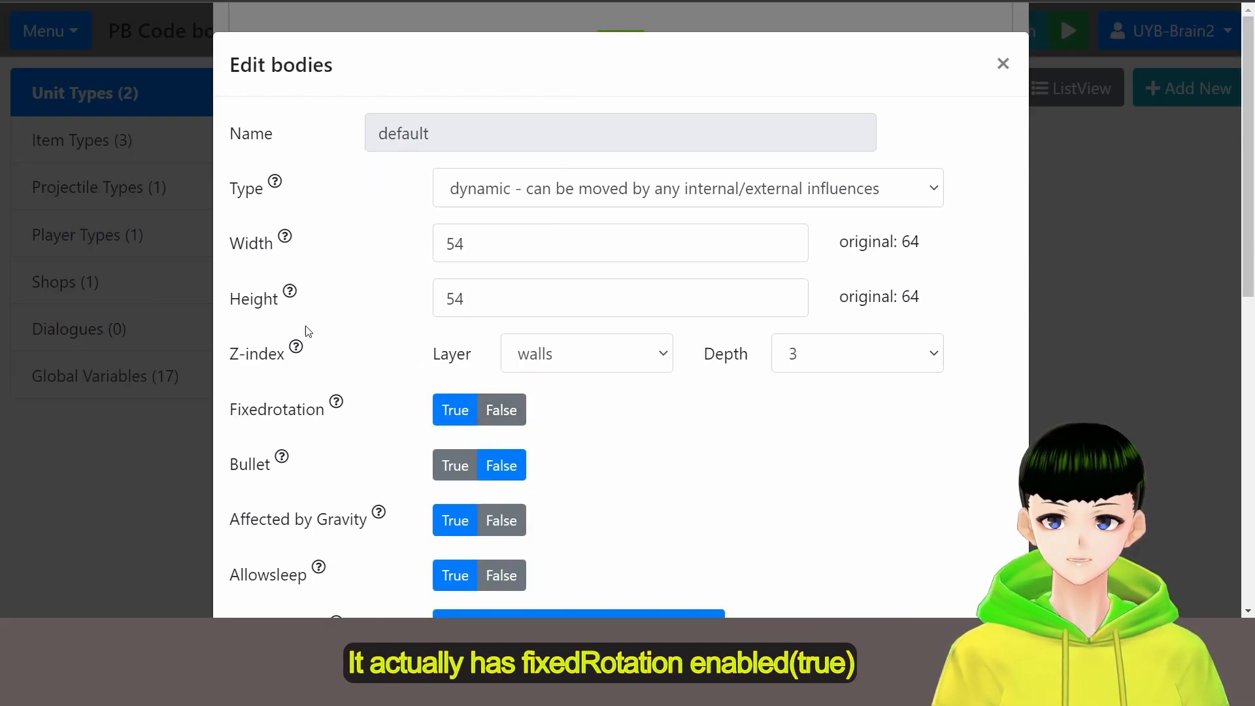
pyautogui.scroll(-1, 262, 330)
pyautogui.moveTo(229, 327); pyautogui.dragTo(326, 333)
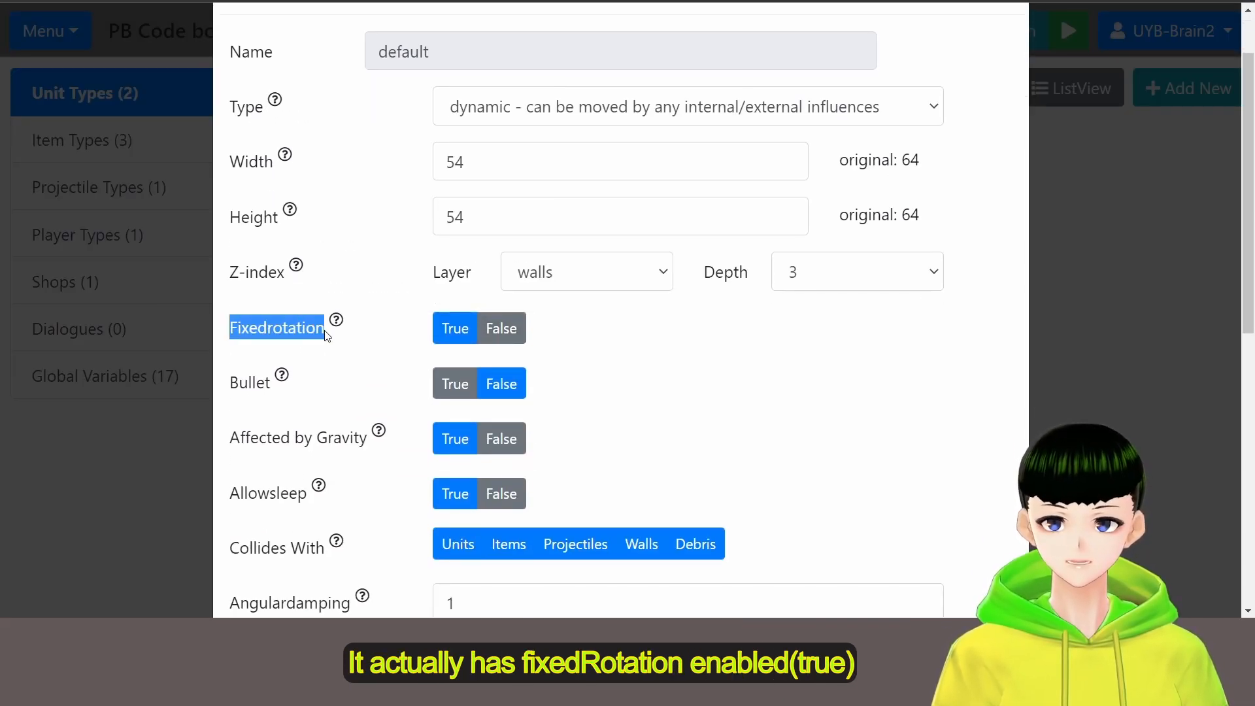
pyautogui.click(402, 333)
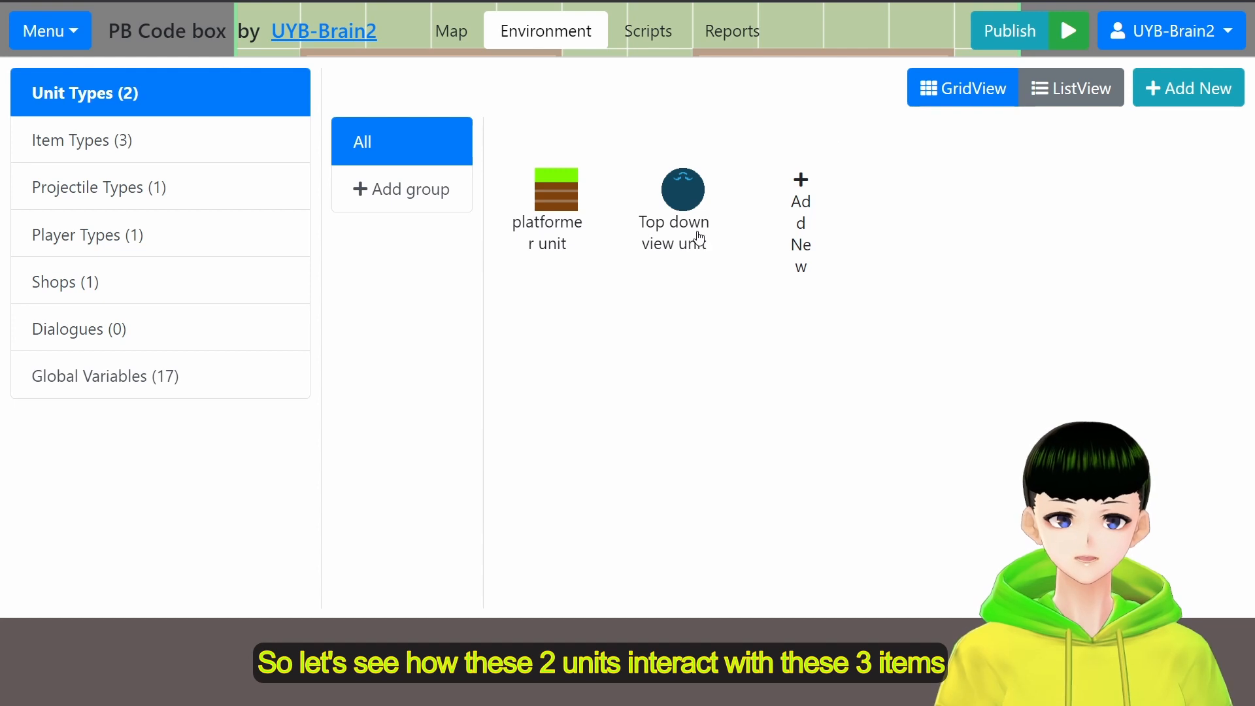
# Step: Display the item types and look over the three items to test with both units
pyautogui.click(131, 138)
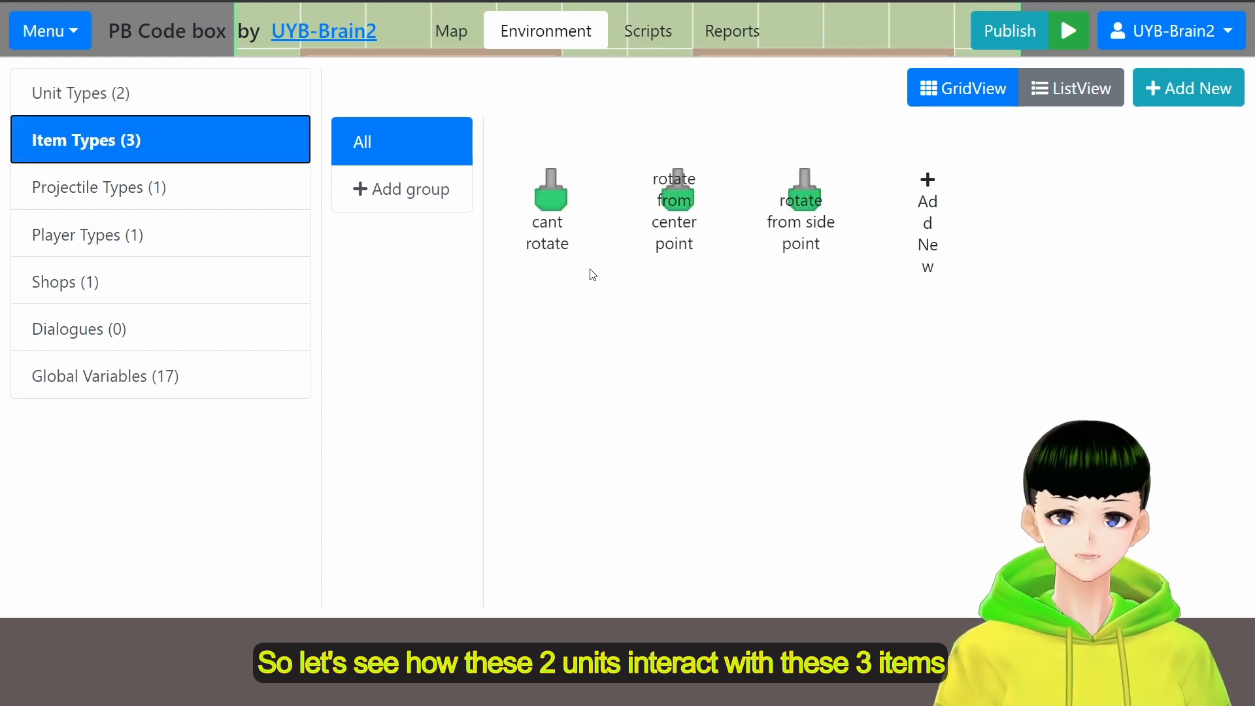
pyautogui.moveTo(685, 265); pyautogui.dragTo(886, 311)
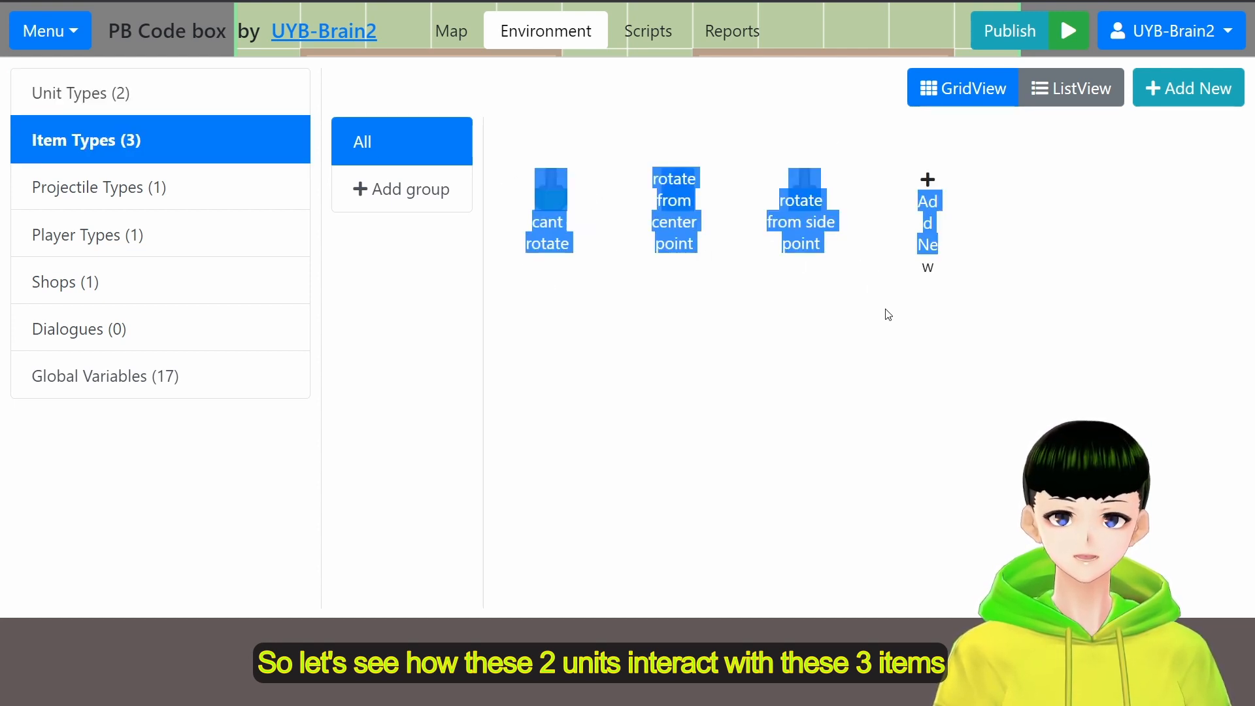
pyautogui.click(881, 336)
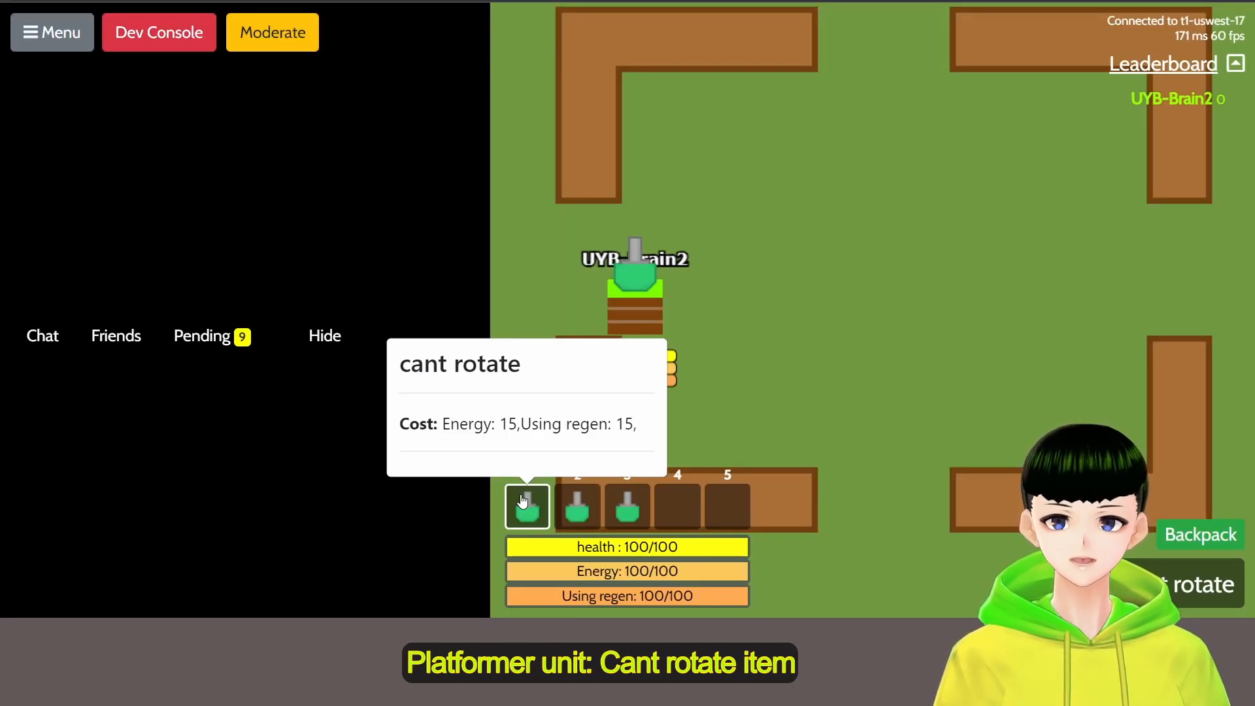
# Step: With the platformer unit, fire the cant rotate, rotate from center point and rotate from side point items while aiming in different directions
pyautogui.click(736, 228)
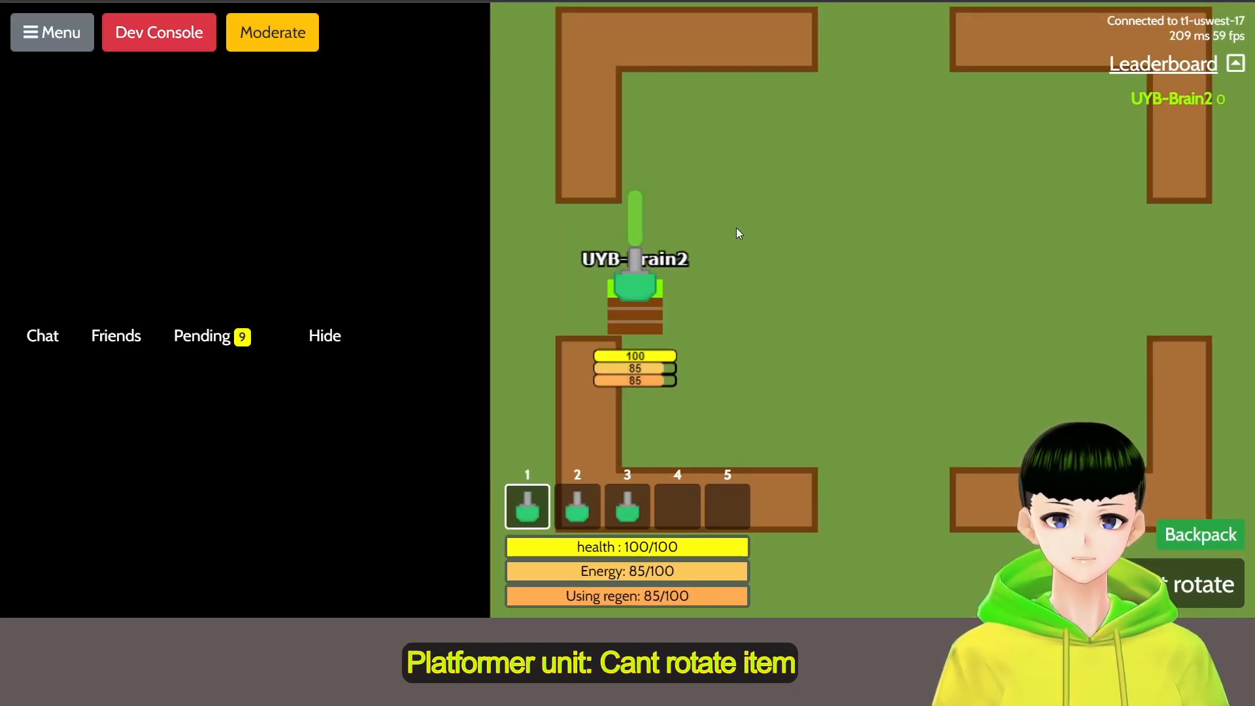
pyautogui.moveTo(736, 228); pyautogui.dragTo(512, 250)
pyautogui.click(571, 512)
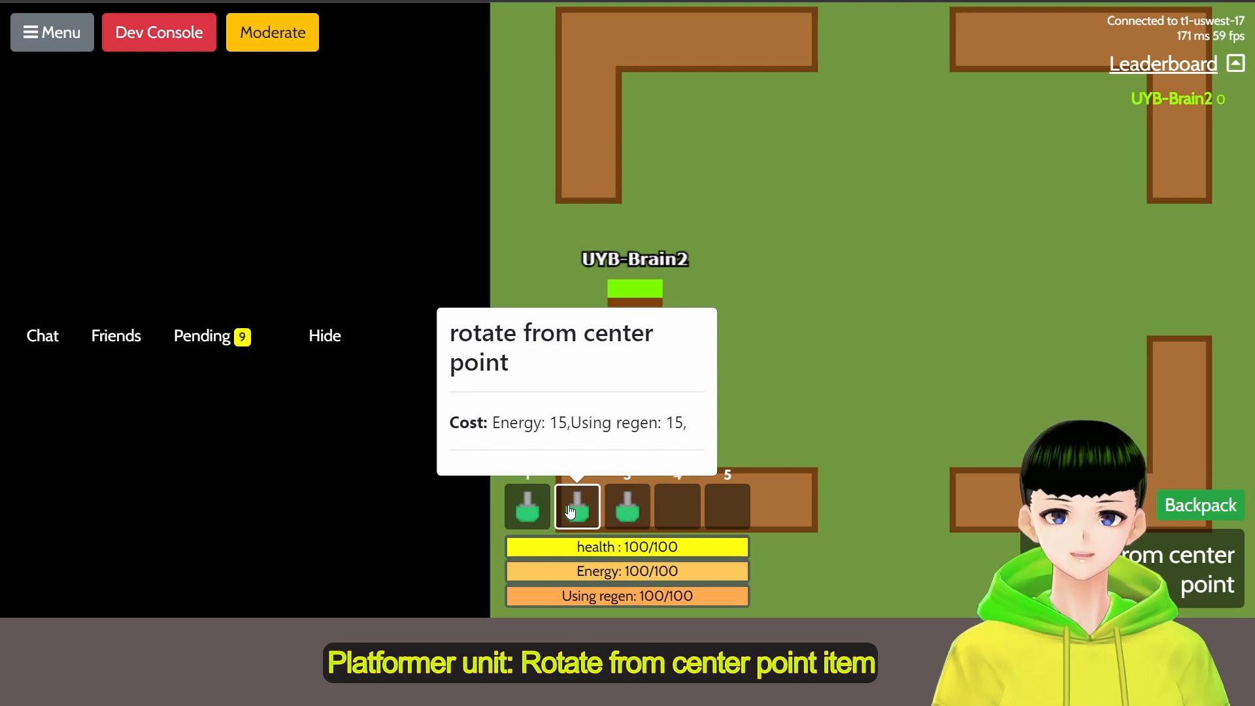
pyautogui.moveTo(863, 238)
pyautogui.mouseDown()
pyautogui.moveTo(476, 204)
pyautogui.moveTo(463, 471)
pyautogui.moveTo(540, 226)
pyautogui.mouseUp()
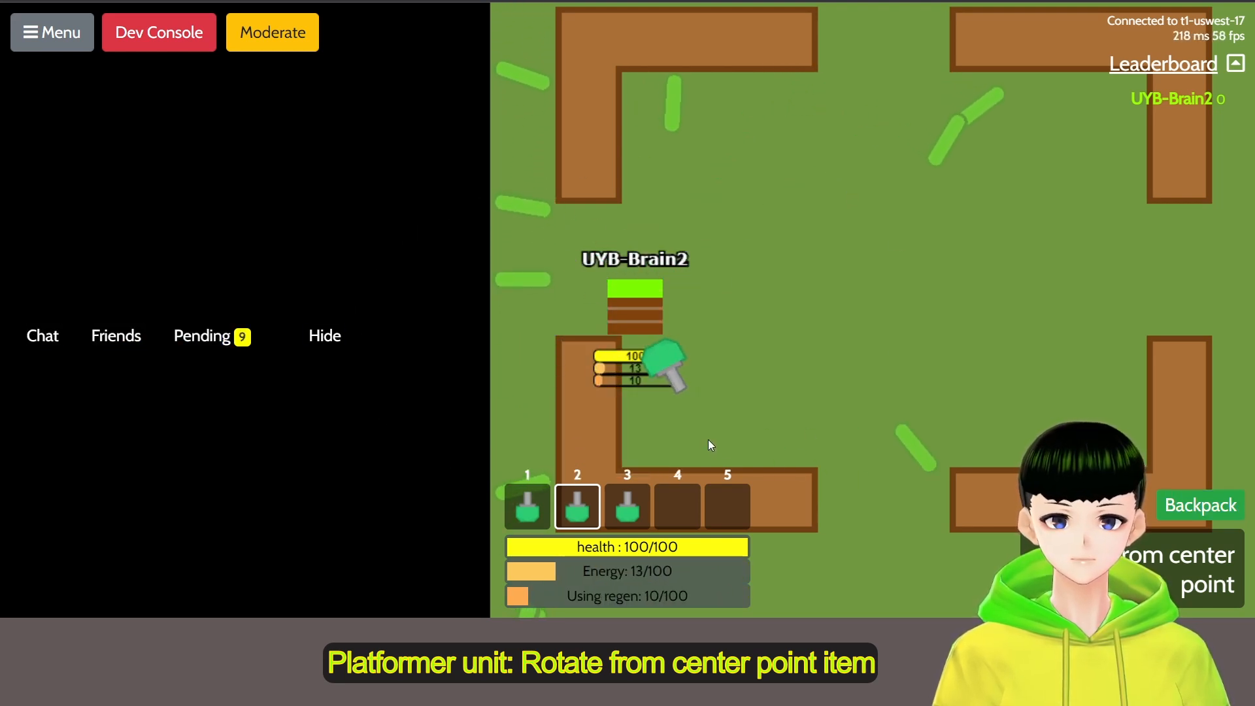
pyautogui.click(634, 501)
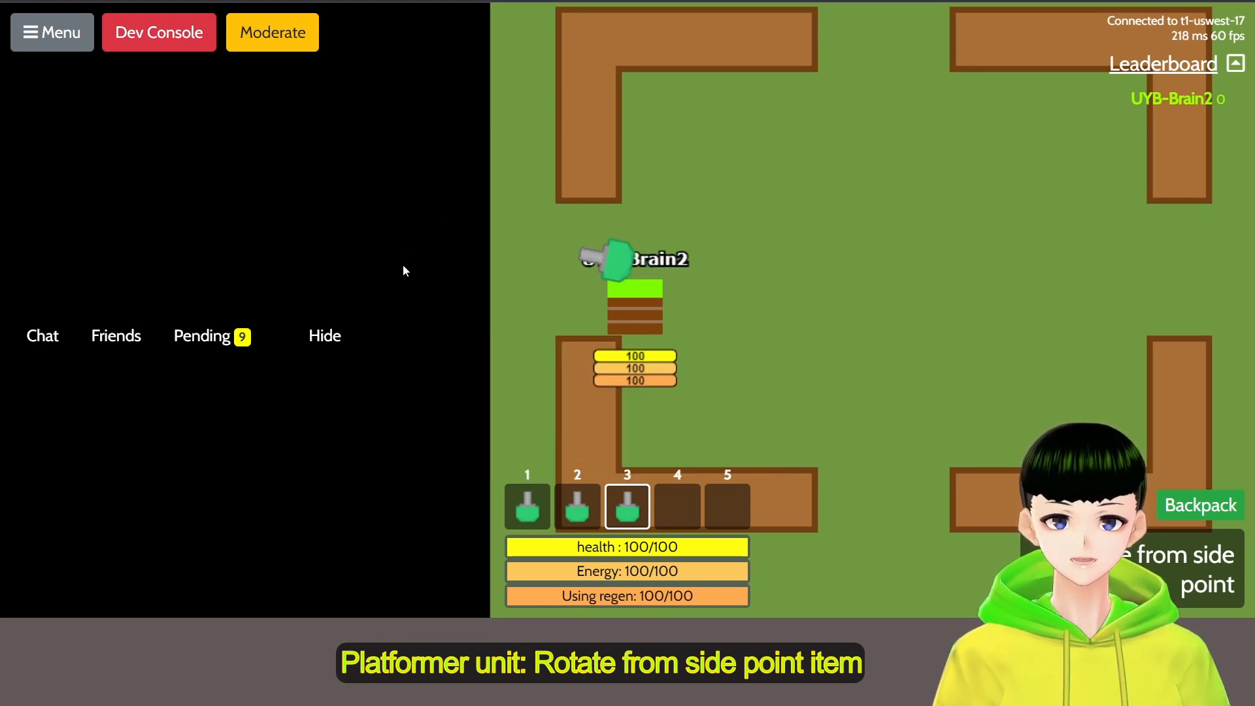
pyautogui.moveTo(403, 265)
pyautogui.mouseDown()
pyautogui.moveTo(637, 115)
pyautogui.moveTo(810, 285)
pyautogui.moveTo(539, 383)
pyautogui.moveTo(723, 109)
pyautogui.moveTo(795, 283)
pyautogui.moveTo(586, 362)
pyautogui.moveTo(645, 180)
pyautogui.moveTo(810, 182)
pyautogui.mouseUp()
# Step: With the top down unit, test the cant rotate, rotate from center point and rotate from side point items while aiming around
pyautogui.click(528, 509)
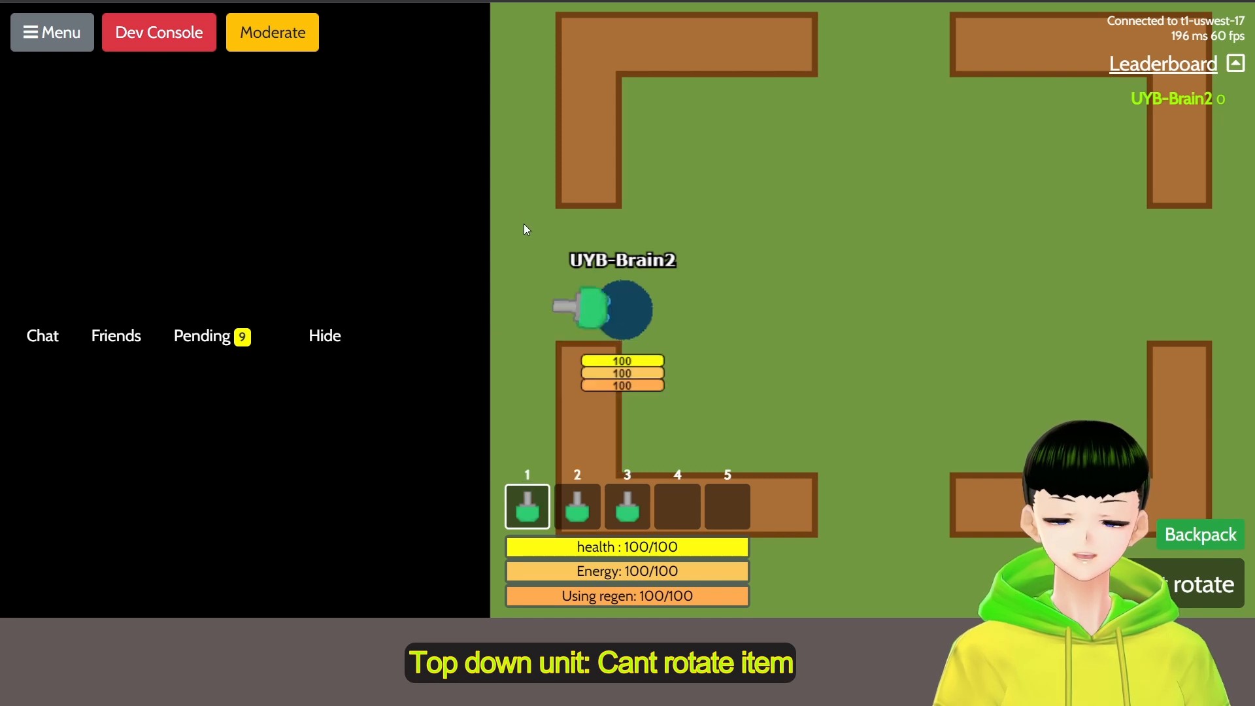
pyautogui.moveTo(523, 224)
pyautogui.mouseDown()
pyautogui.moveTo(493, 217)
pyautogui.moveTo(809, 247)
pyautogui.moveTo(561, 395)
pyautogui.moveTo(680, 163)
pyautogui.moveTo(778, 184)
pyautogui.moveTo(778, 213)
pyautogui.mouseUp()
pyautogui.click(627, 511)
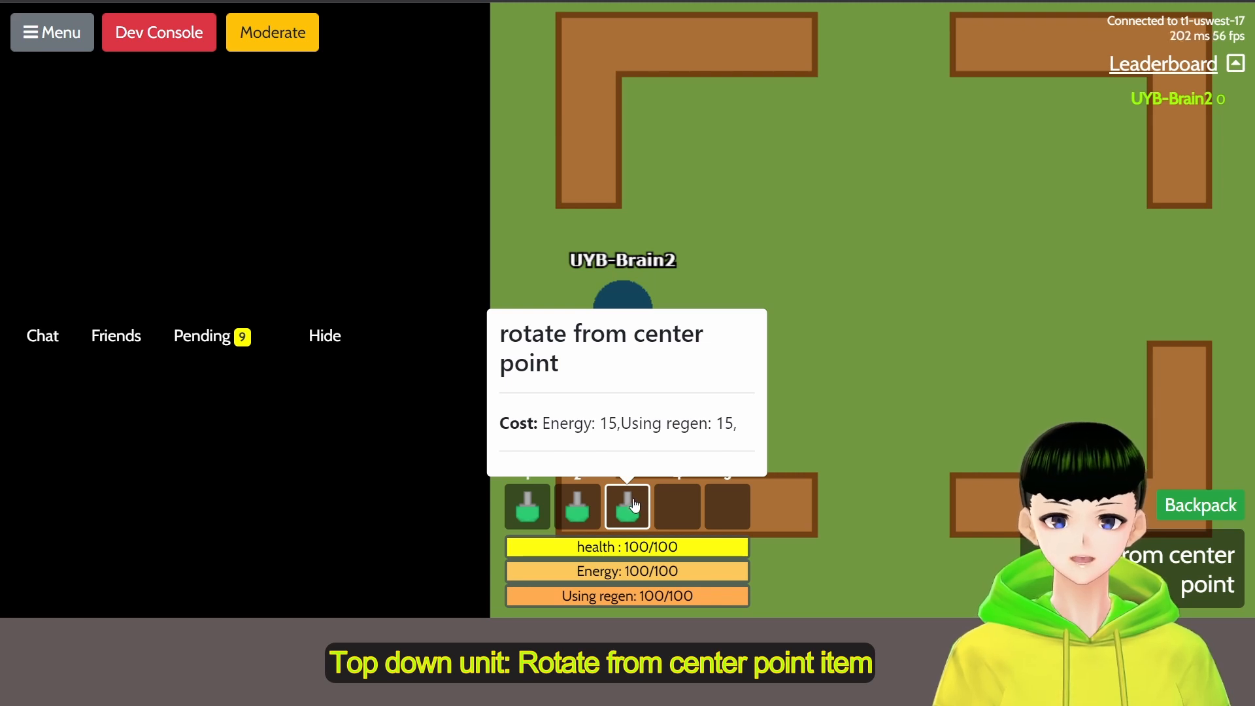
pyautogui.moveTo(613, 215)
pyautogui.mouseDown()
pyautogui.moveTo(531, 201)
pyautogui.moveTo(805, 380)
pyautogui.moveTo(517, 312)
pyautogui.moveTo(622, 322)
pyautogui.mouseUp()
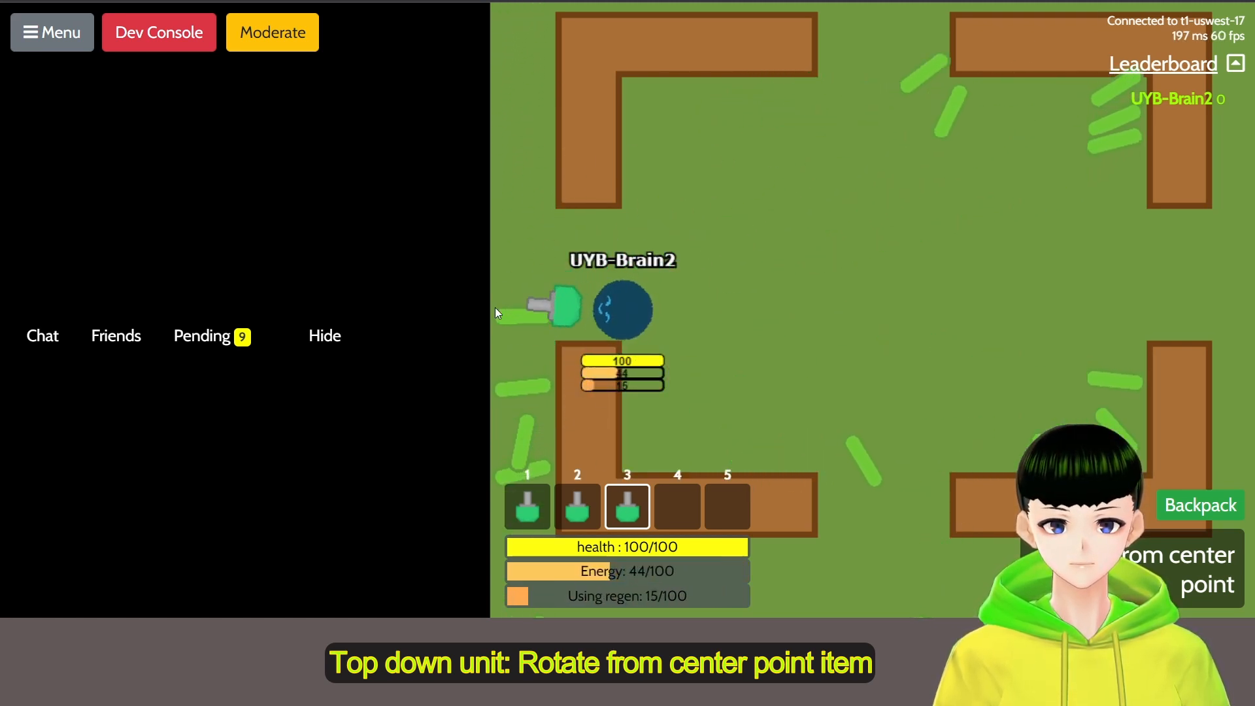
pyautogui.click(578, 507)
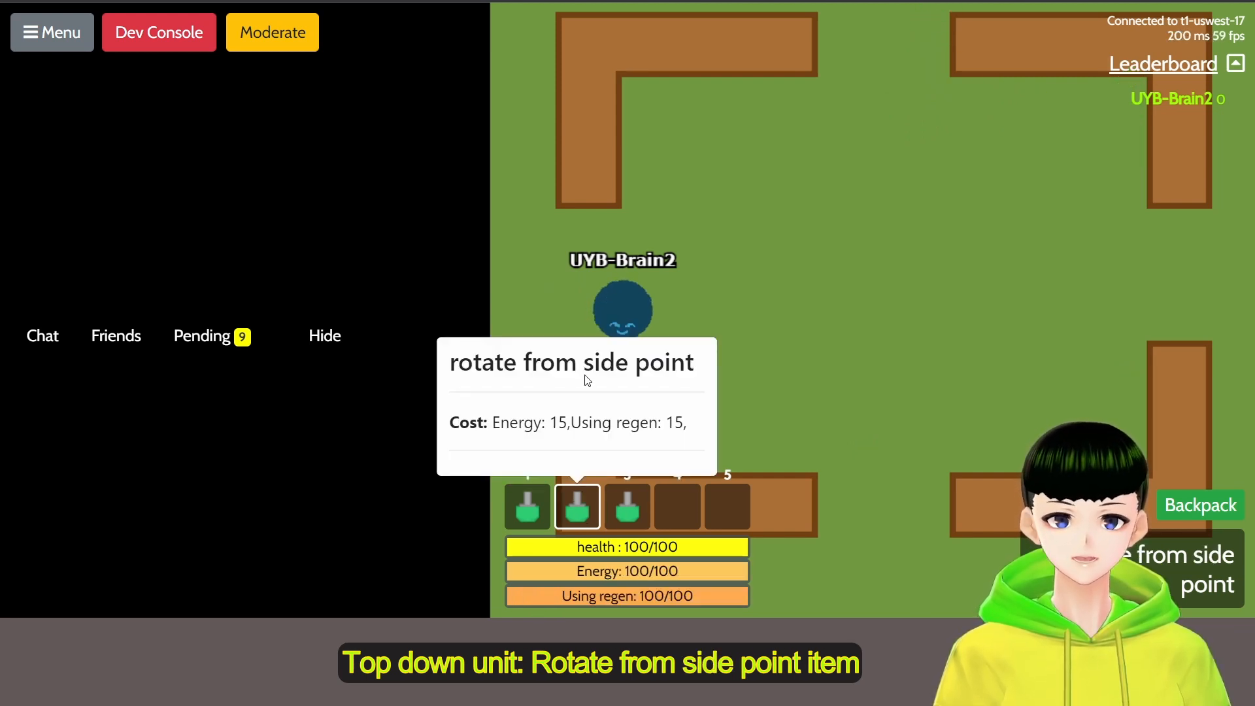
pyautogui.moveTo(497, 338)
pyautogui.mouseDown()
pyautogui.moveTo(632, 153)
pyautogui.moveTo(708, 360)
pyautogui.moveTo(509, 299)
pyautogui.mouseUp()
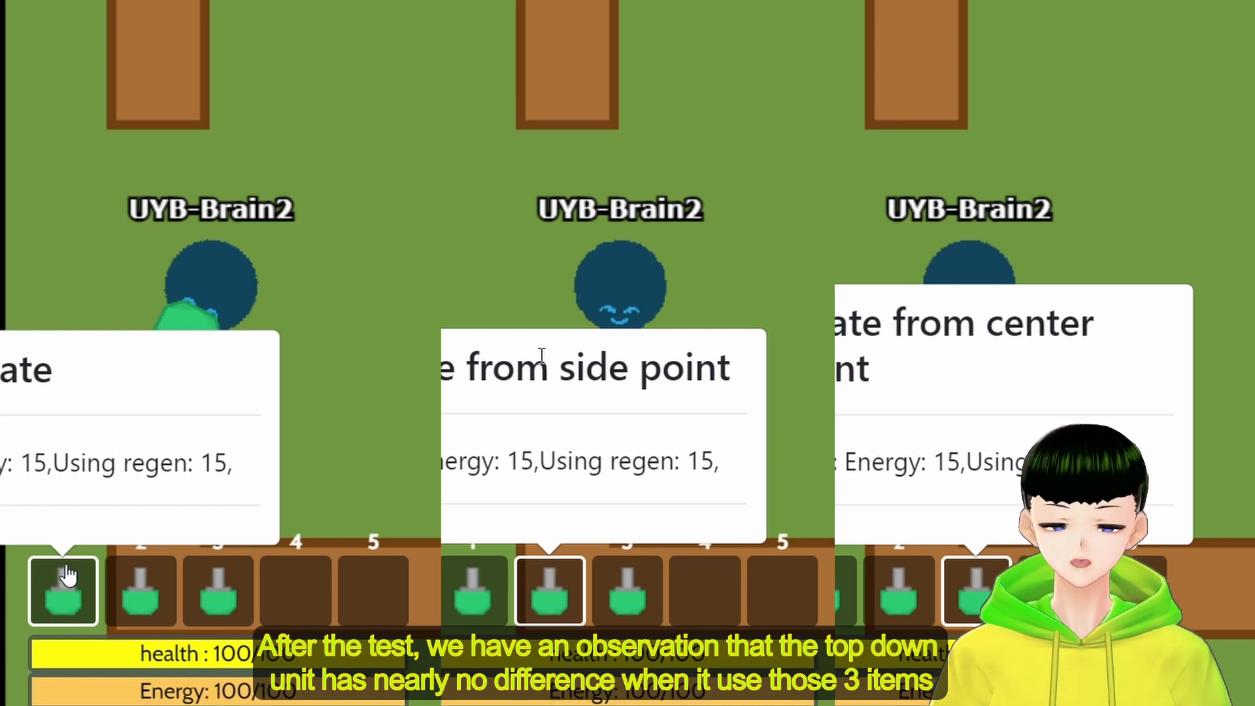
pyautogui.moveTo(0, 228)
pyautogui.mouseDown()
pyautogui.moveTo(370, 23)
pyautogui.moveTo(372, 423)
pyautogui.moveTo(56, 146)
pyautogui.mouseUp()
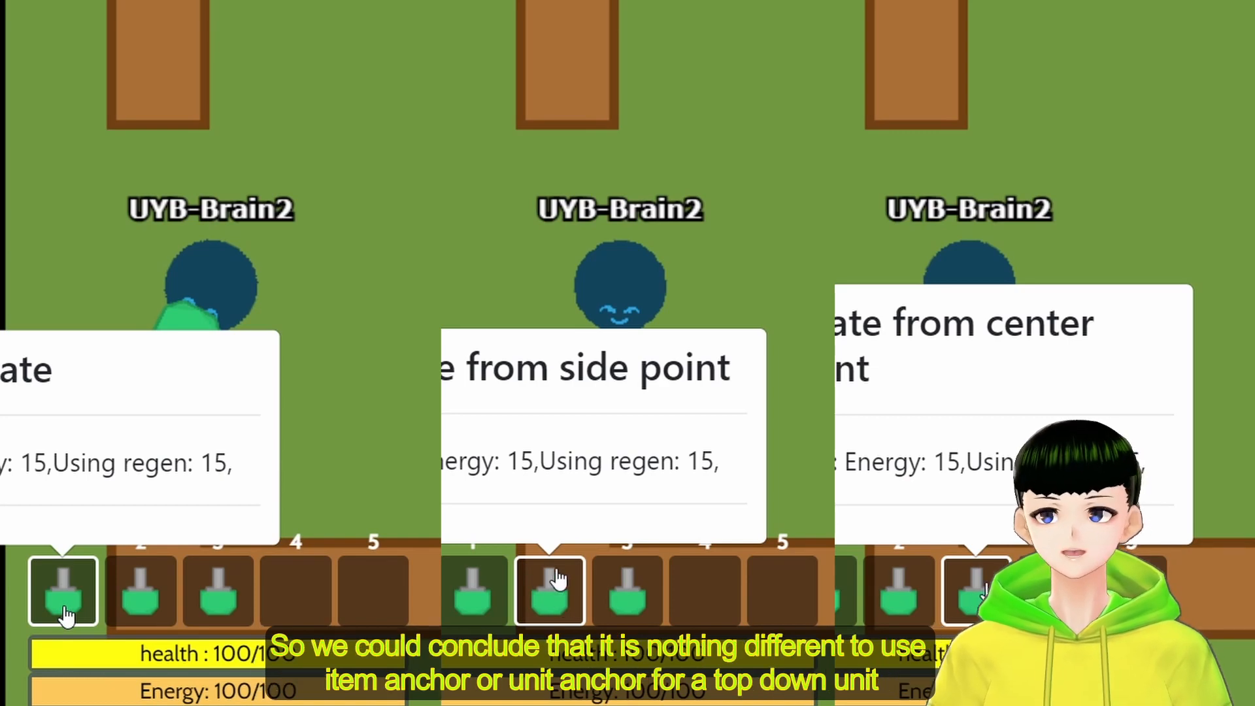
pyautogui.moveTo(57, 125)
pyautogui.mouseDown()
pyautogui.moveTo(59, 56)
pyautogui.moveTo(373, 307)
pyautogui.moveTo(50, 363)
pyautogui.moveTo(369, 51)
pyautogui.mouseUp()
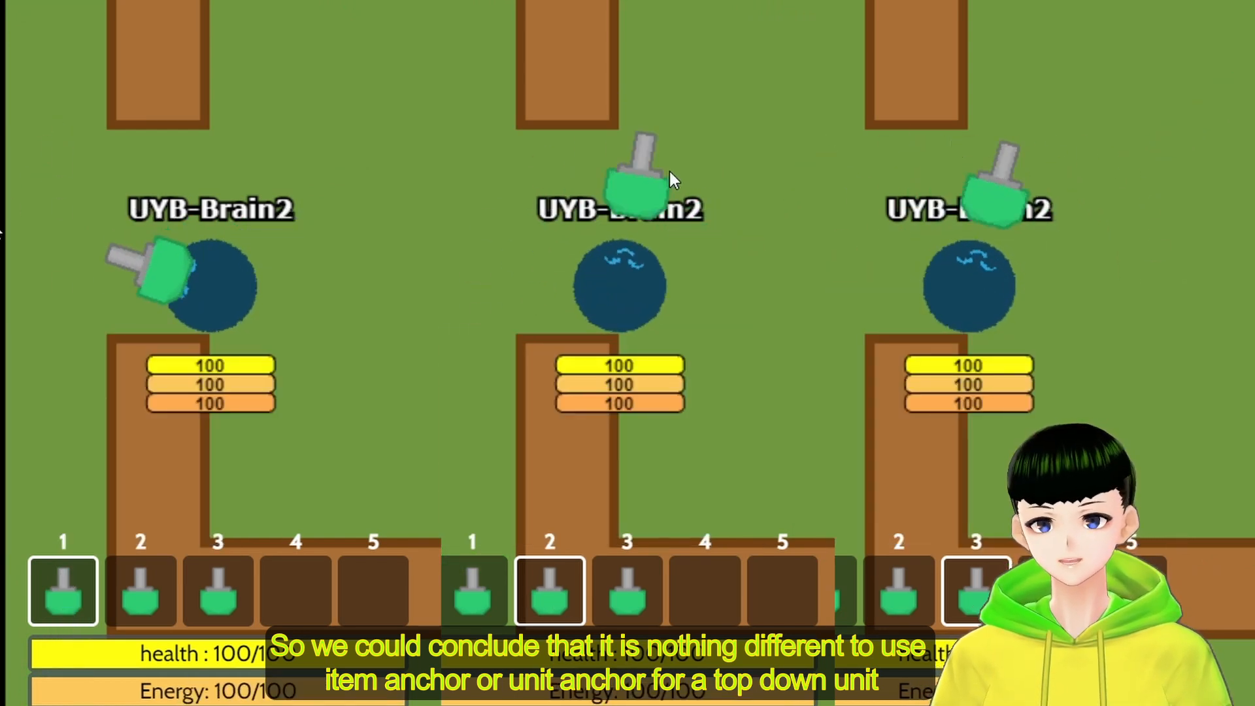
pyautogui.moveTo(65, 216)
pyautogui.mouseDown()
pyautogui.moveTo(340, 144)
pyautogui.moveTo(292, 450)
pyautogui.mouseUp()
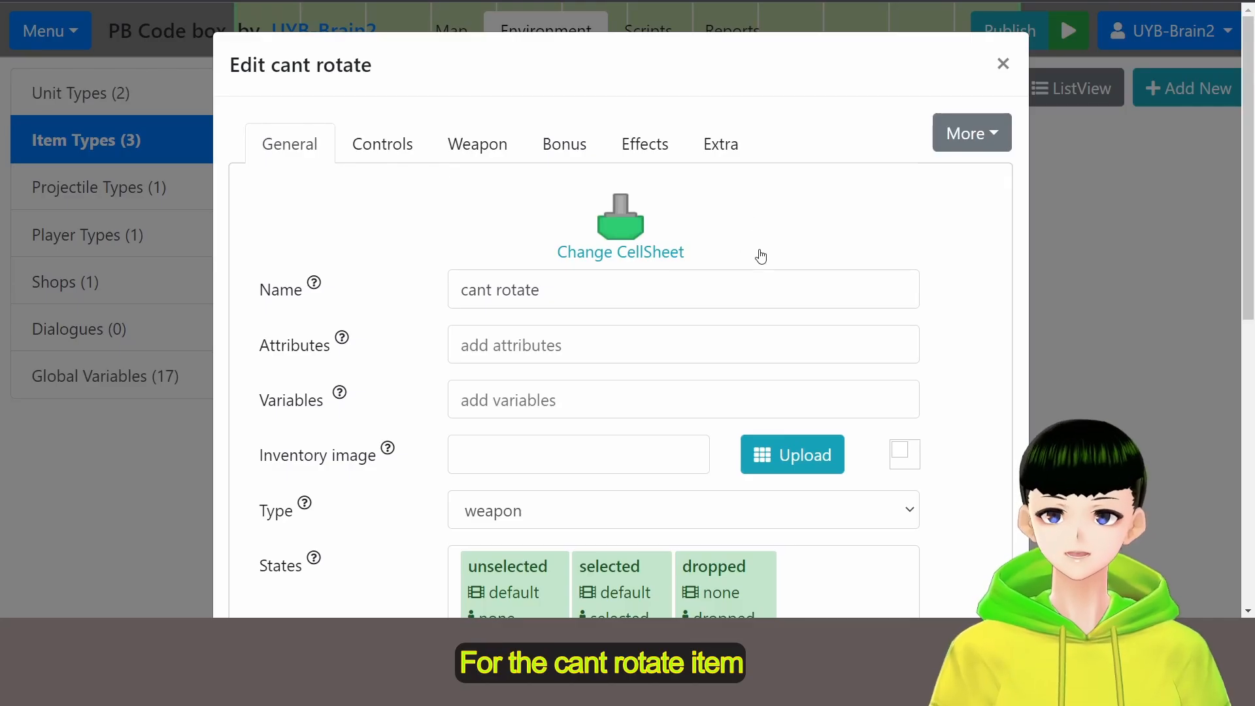
# Step: Open the selected body type of the cant rotate item and highlight its Unit Anchor Y value
pyautogui.scroll(-4, 654, 236)
pyautogui.click(504, 499)
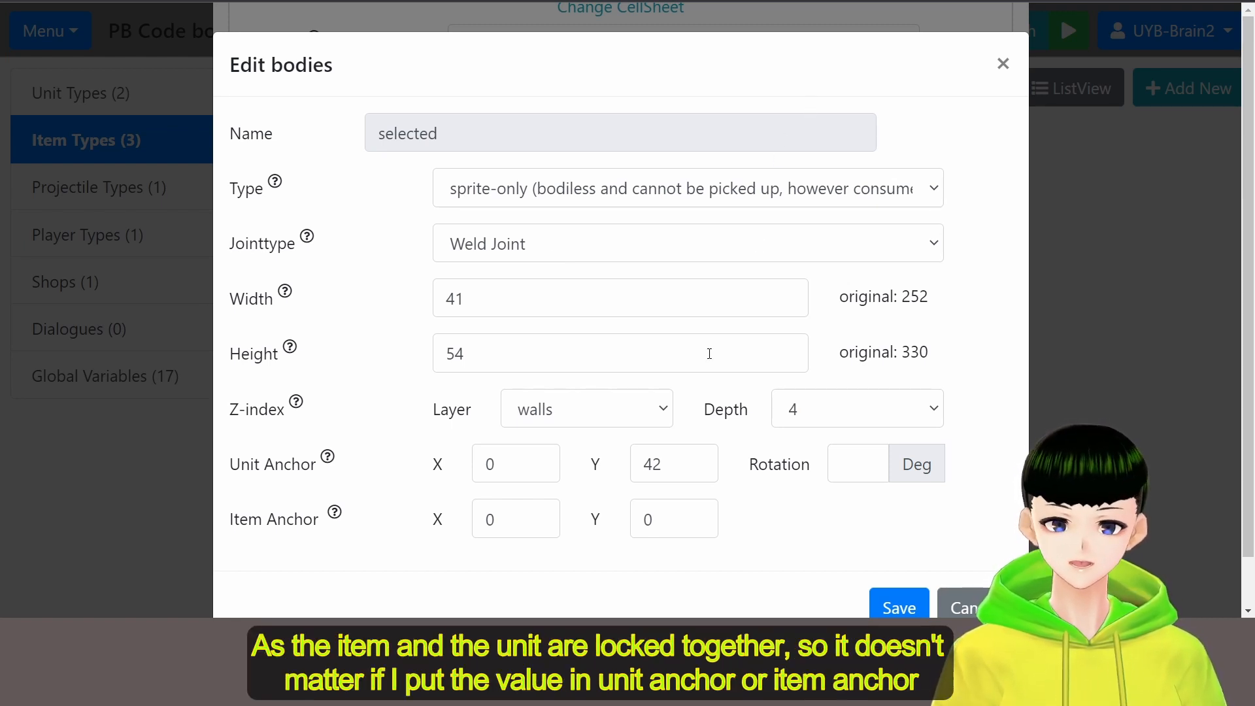
pyautogui.moveTo(673, 464); pyautogui.dragTo(632, 463)
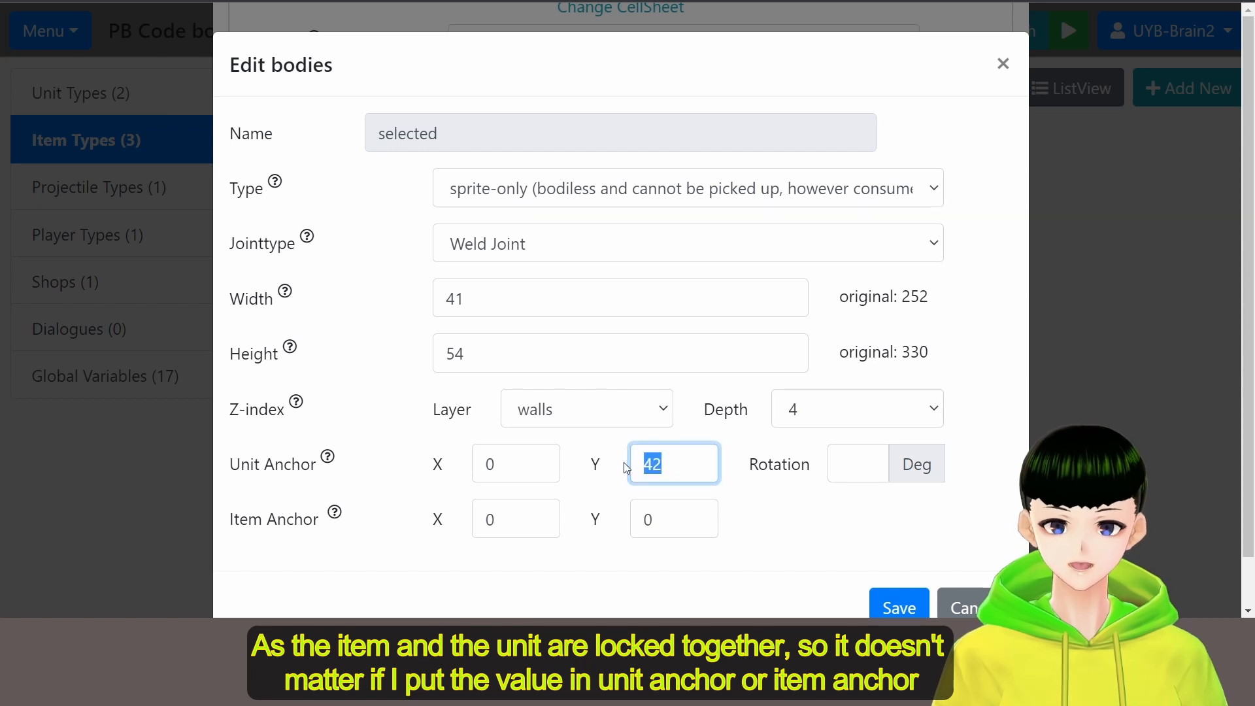
# Step: Highlight the cant rotate item's Item Anchor Y value, and the same value in the rotate from center point item's selected body type
pyautogui.moveTo(650, 518); pyautogui.dragTo(639, 516)
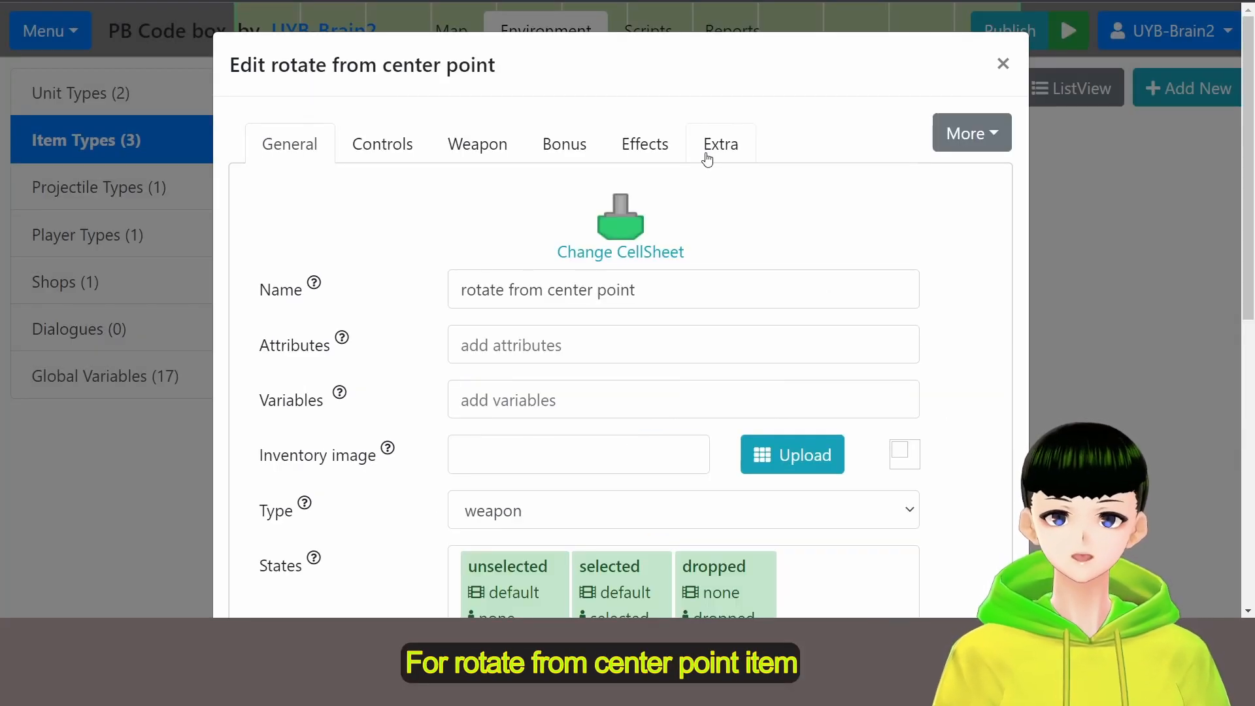
pyautogui.scroll(-5, 621, 322)
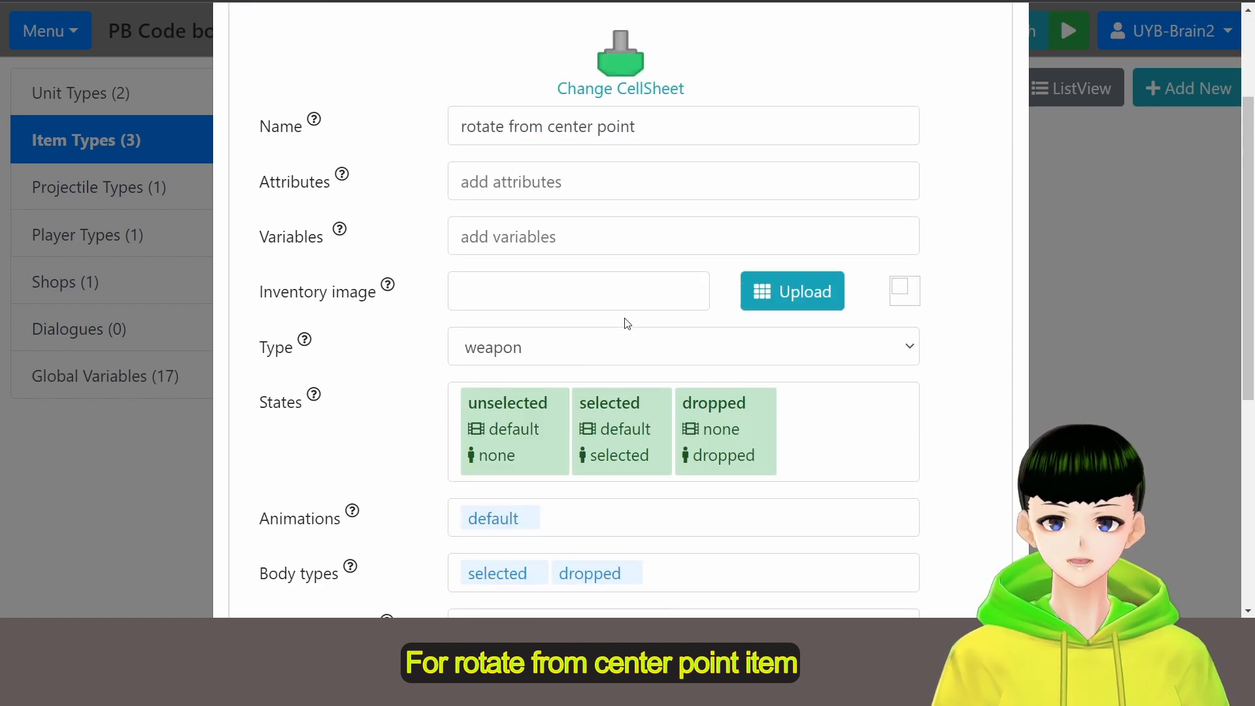
pyautogui.click(487, 417)
pyautogui.click(487, 417)
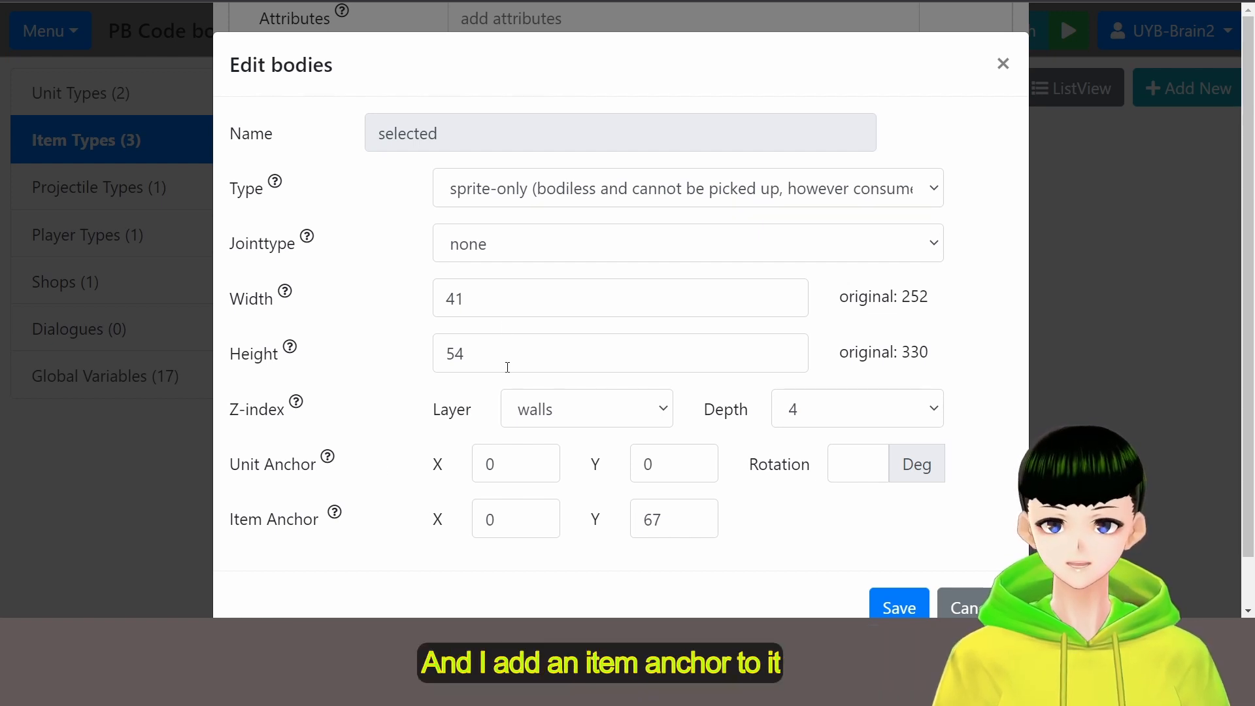
pyautogui.doubleClick(634, 521)
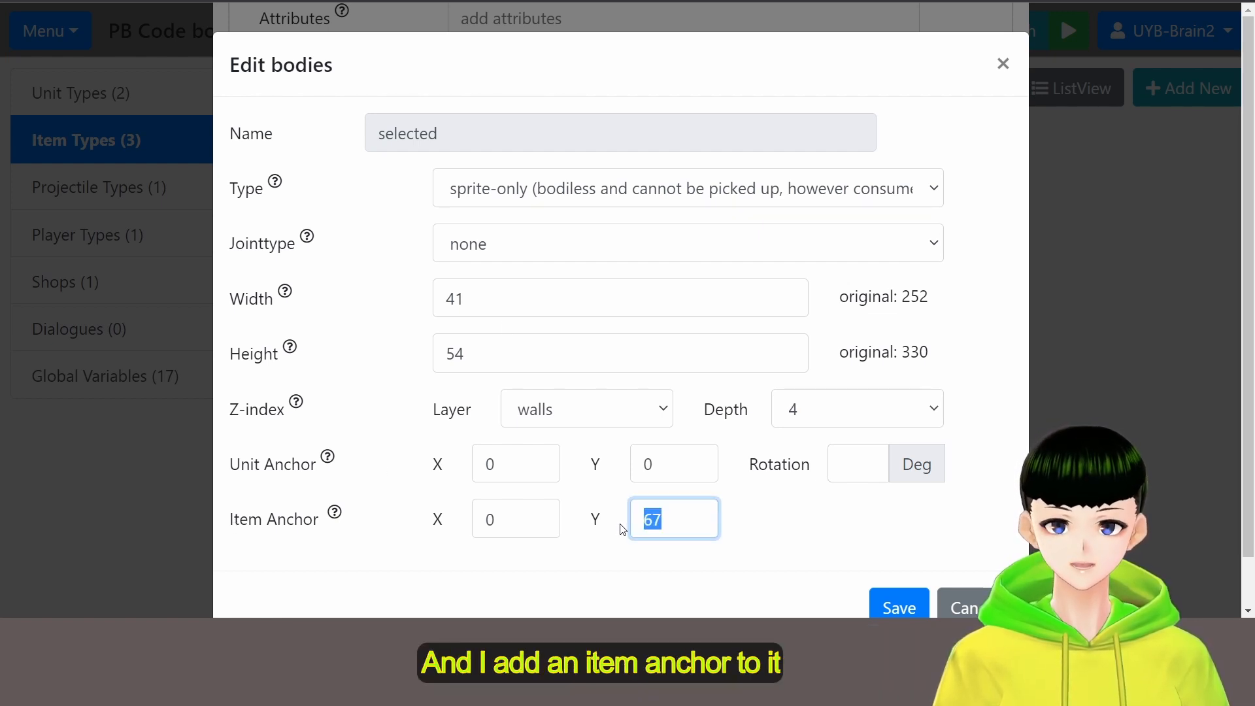
pyautogui.click(799, 529)
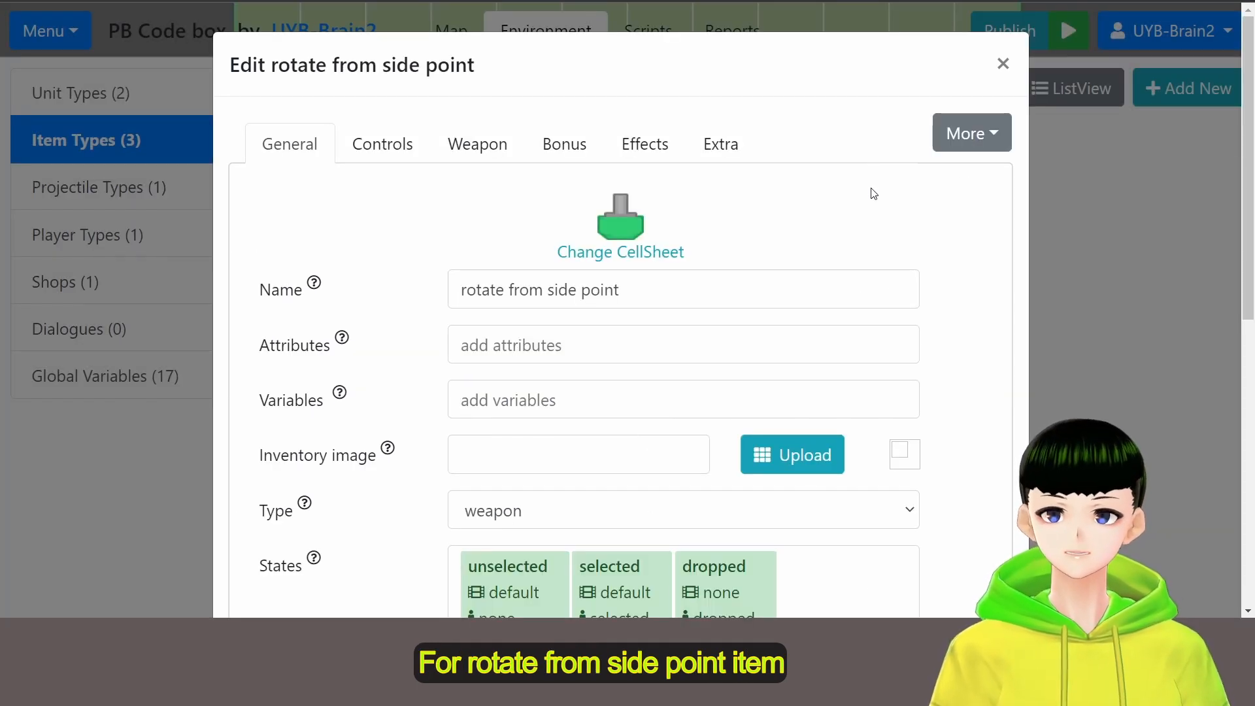
# Step: Open the selected body type of the rotate from side point item and highlight its Item Anchor and Unit Anchor labels and Unit Anchor Y value
pyautogui.scroll(-5, 856, 202)
pyautogui.click(507, 409)
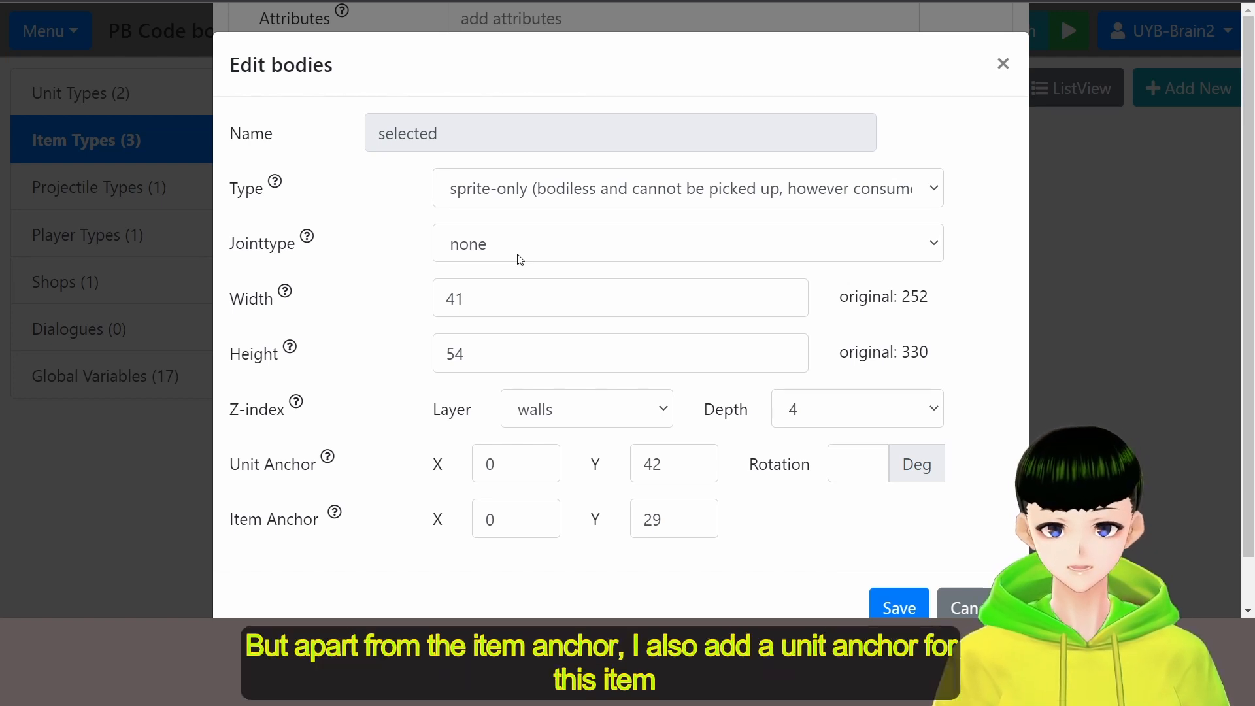
pyautogui.moveTo(233, 525); pyautogui.dragTo(328, 528)
pyautogui.moveTo(228, 472); pyautogui.dragTo(340, 482)
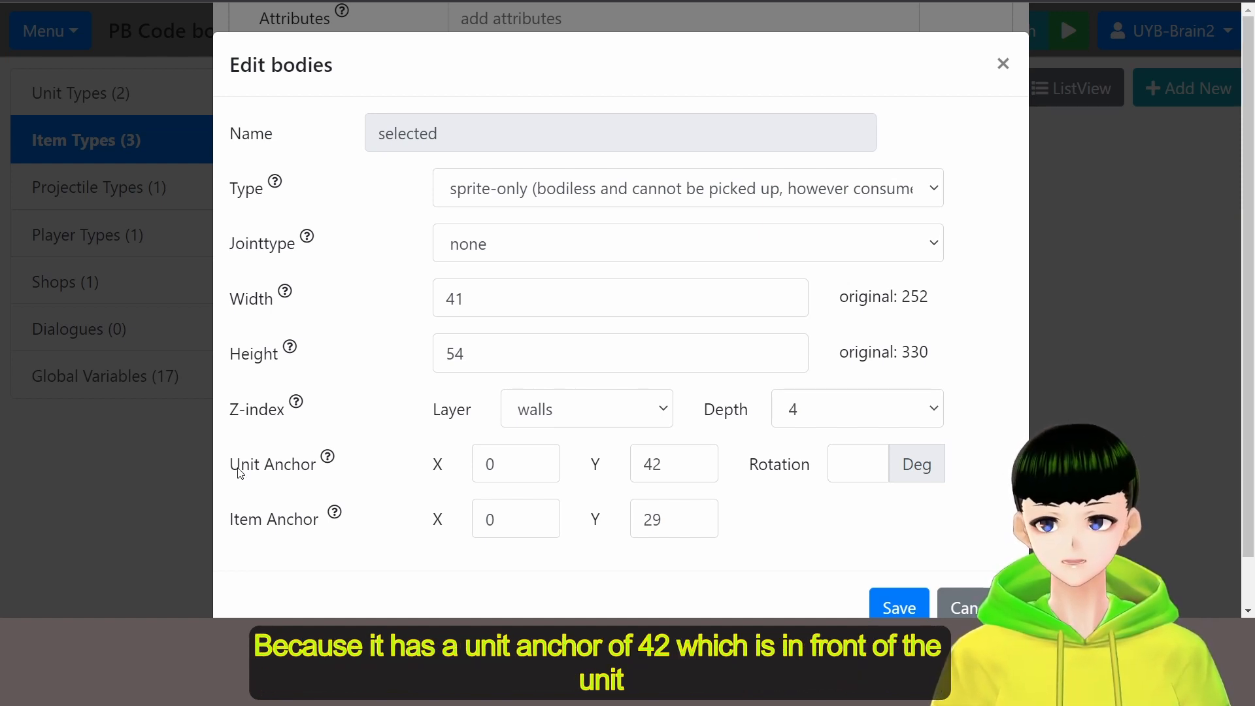
pyautogui.moveTo(231, 466); pyautogui.dragTo(455, 455)
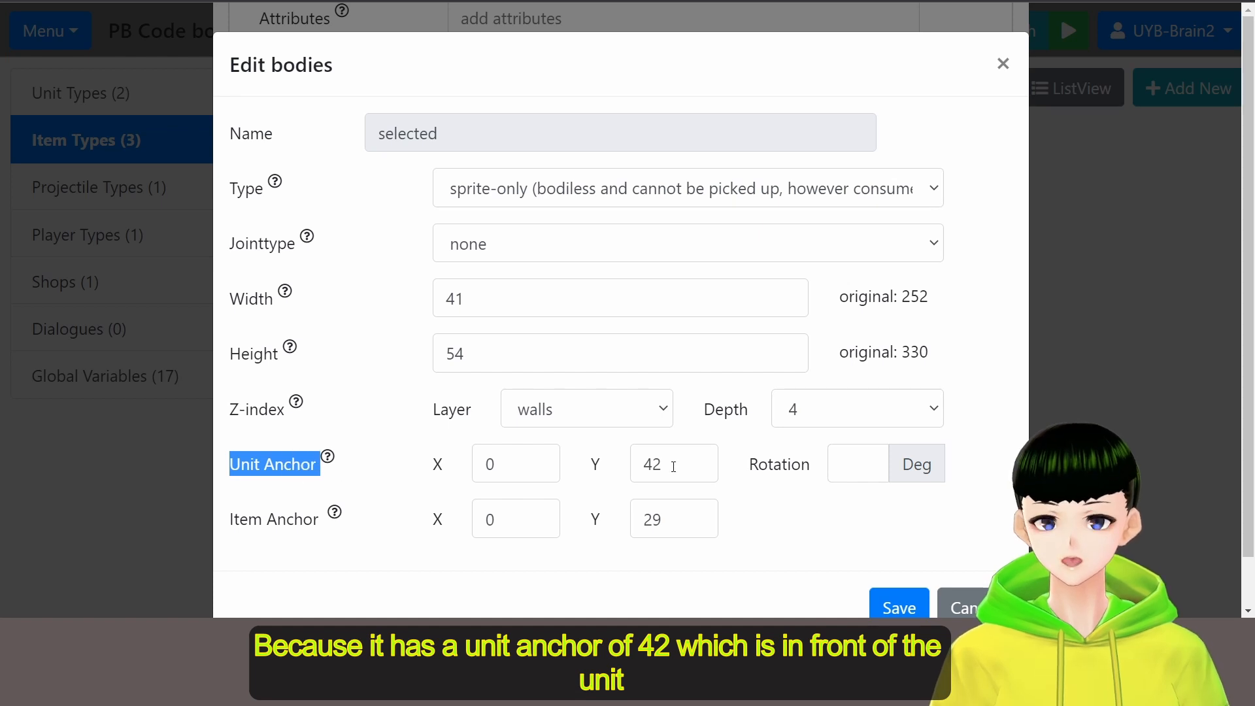
pyautogui.moveTo(673, 467); pyautogui.dragTo(642, 465)
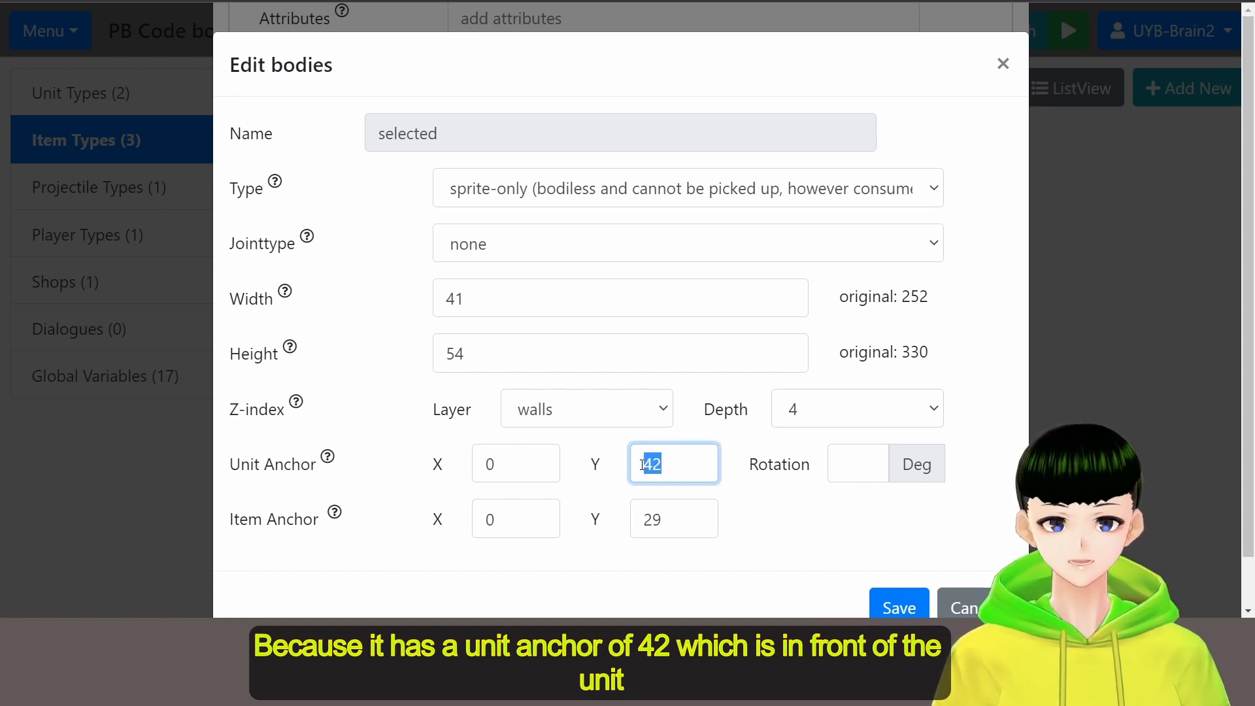